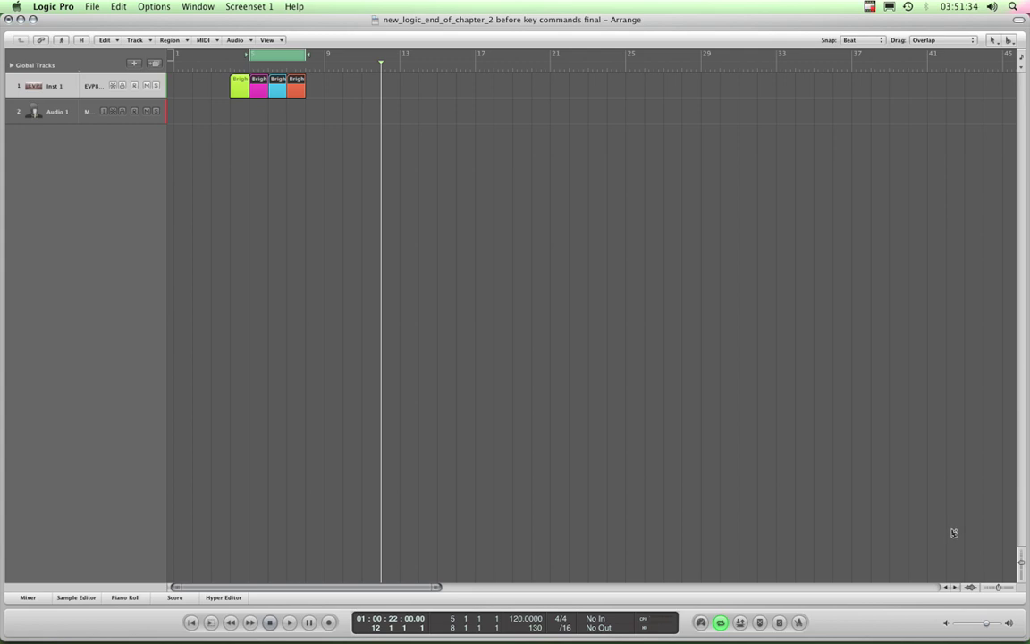
# Zoom in horizontally on the regions and make the track lanes taller, then shrink them back.
pyautogui.press('z')
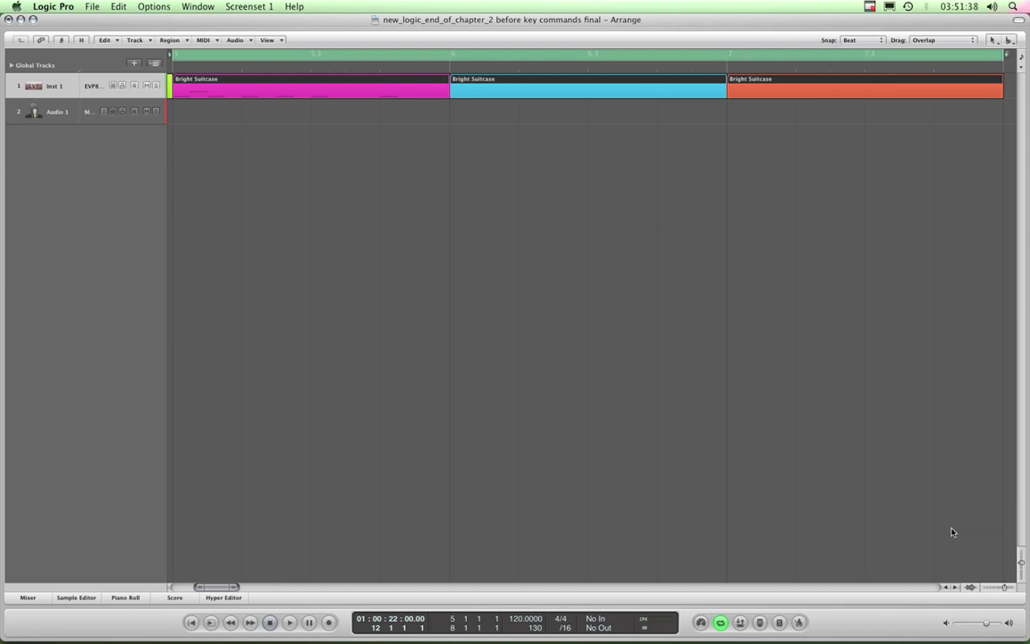
pyautogui.press('super+Down')
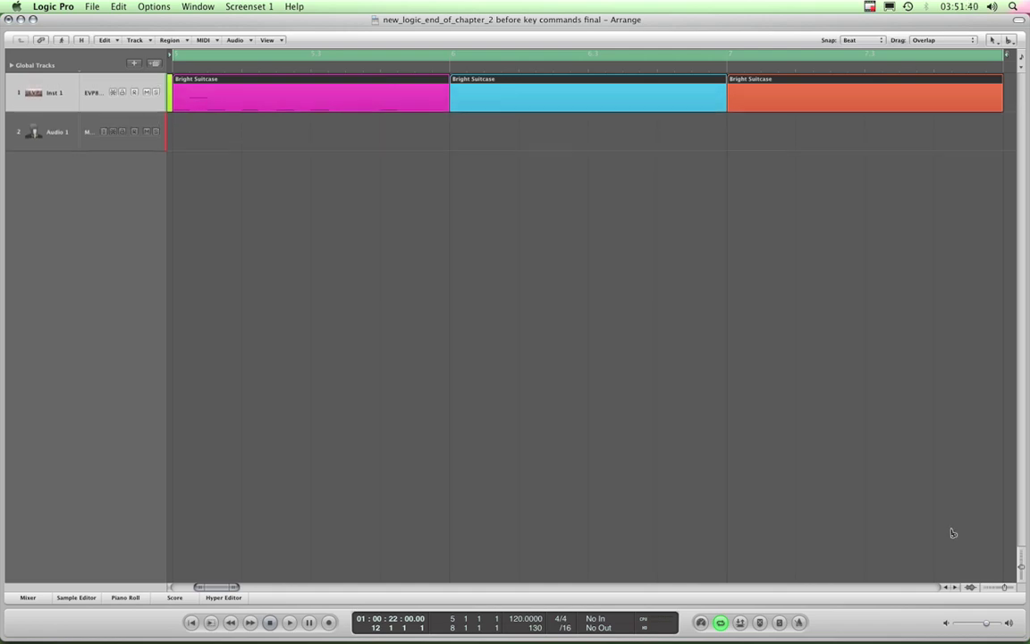
pyautogui.press('super+Down')
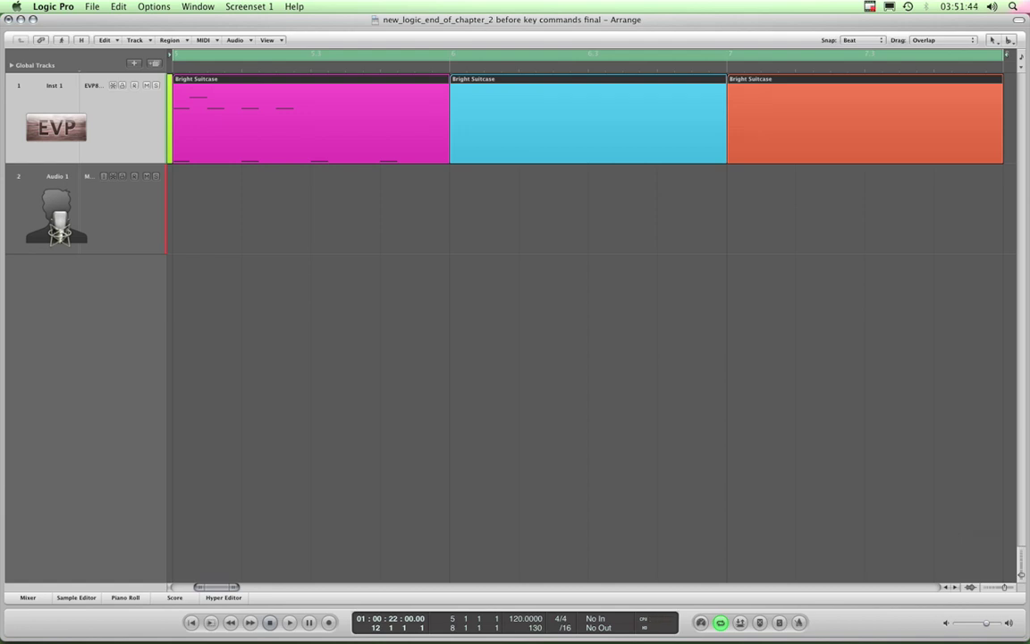
pyautogui.press('super+Up')
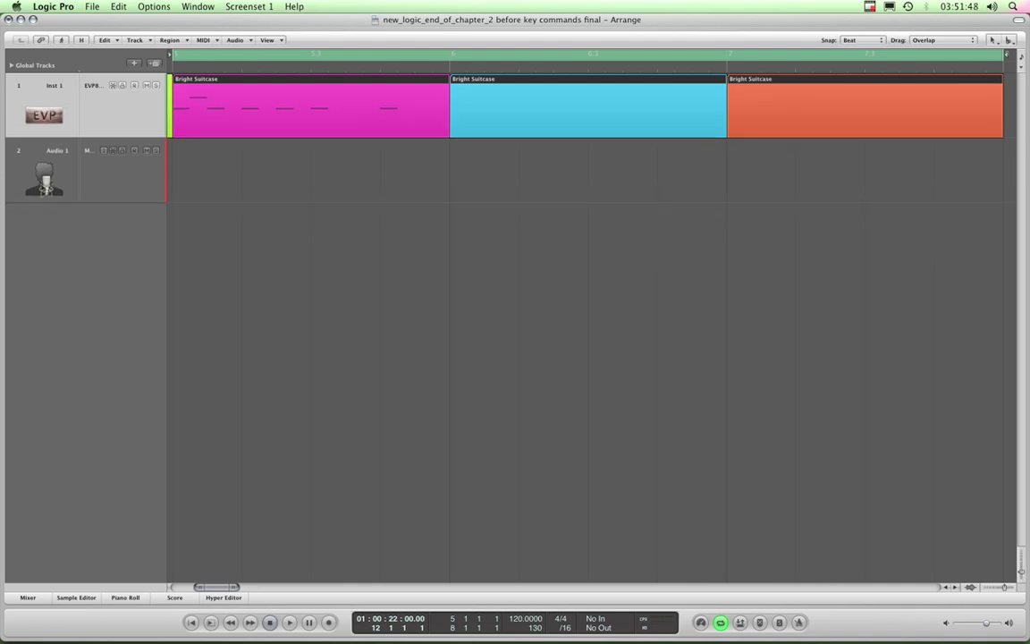
# Zoom out to show bars 1–31, scroll back to bar 1, and deselect the four regions.
pyautogui.press('super+Left')
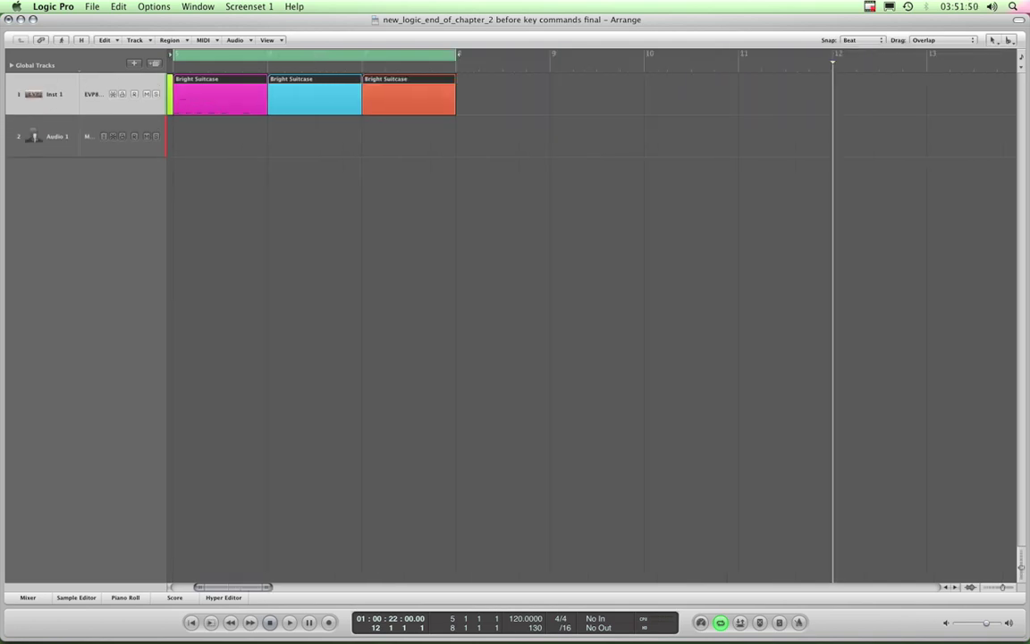
pyautogui.press('super+Up')
pyautogui.press('super+Left')
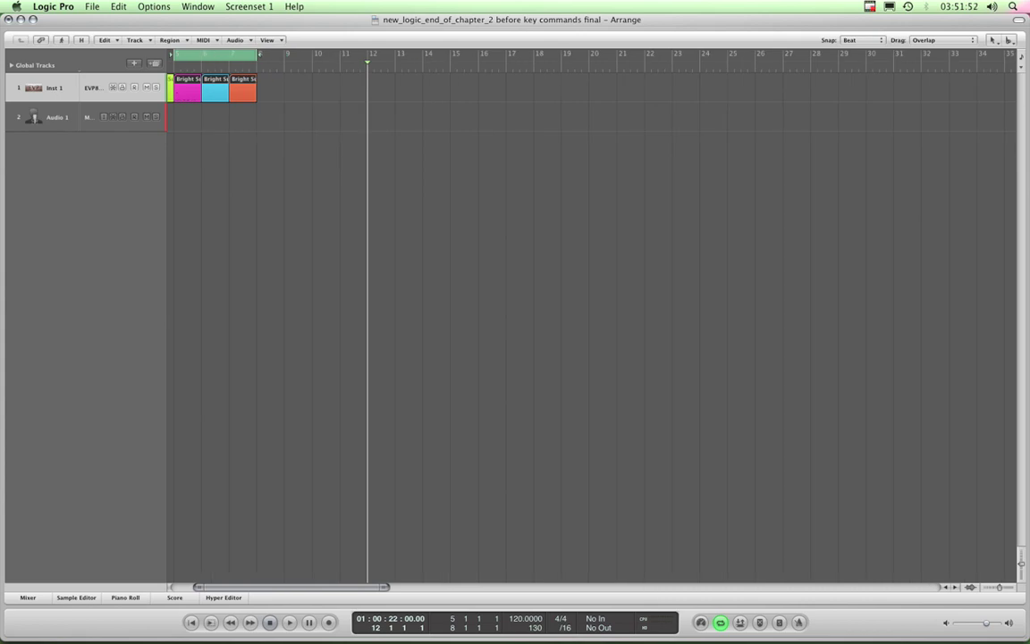
pyautogui.press('super+Left')
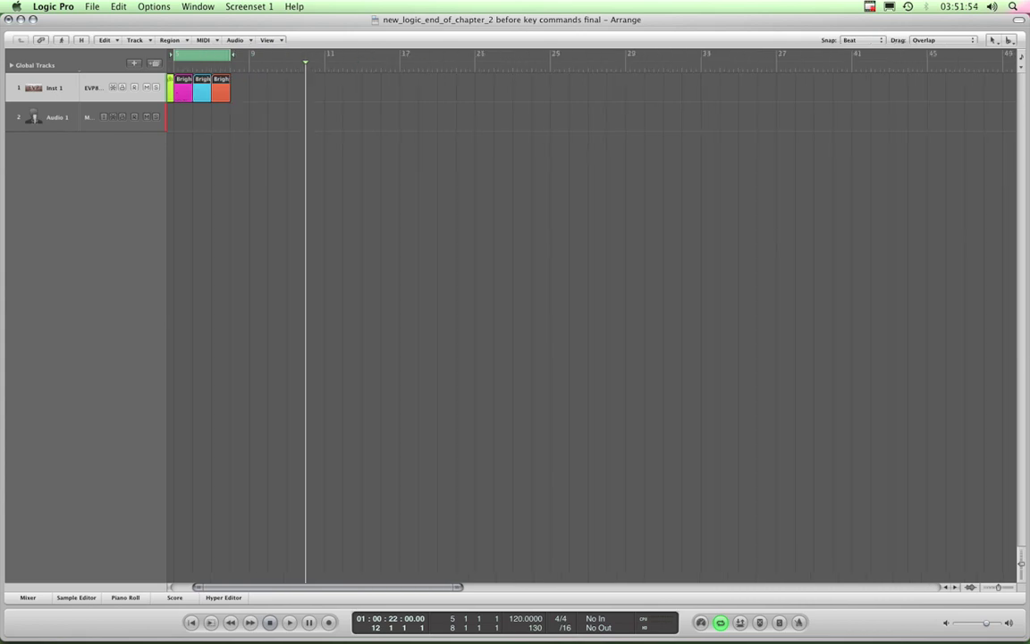
pyautogui.press('super+Right')
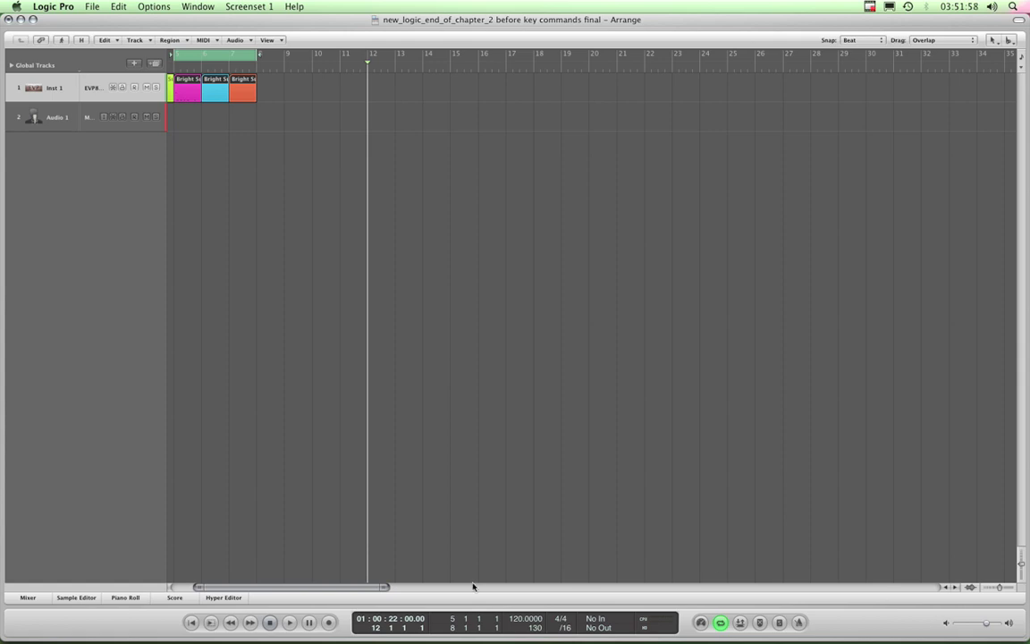
pyautogui.click(176, 592)
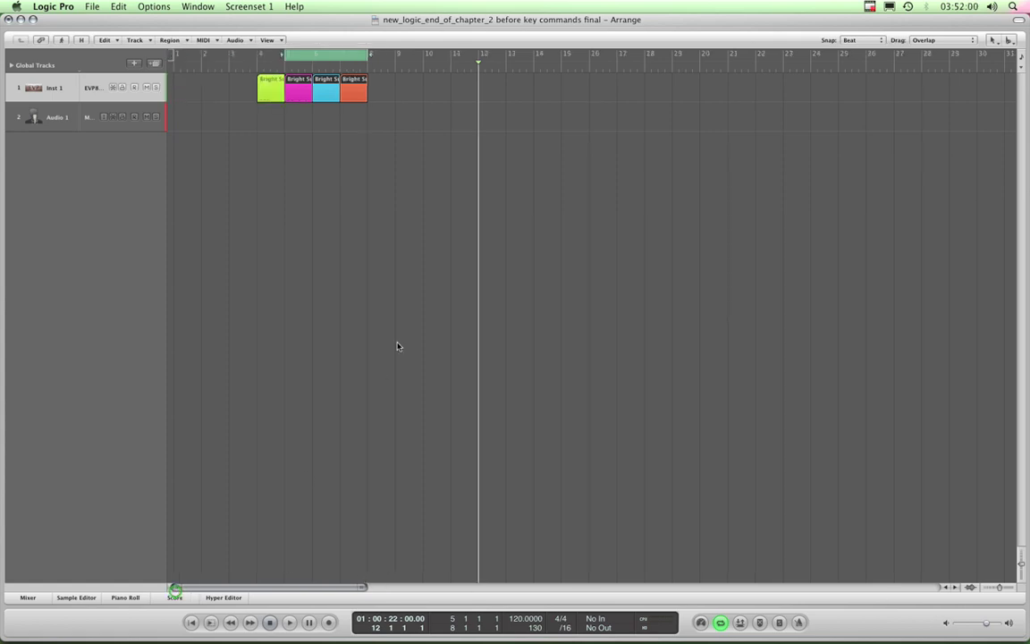
pyautogui.click(301, 129)
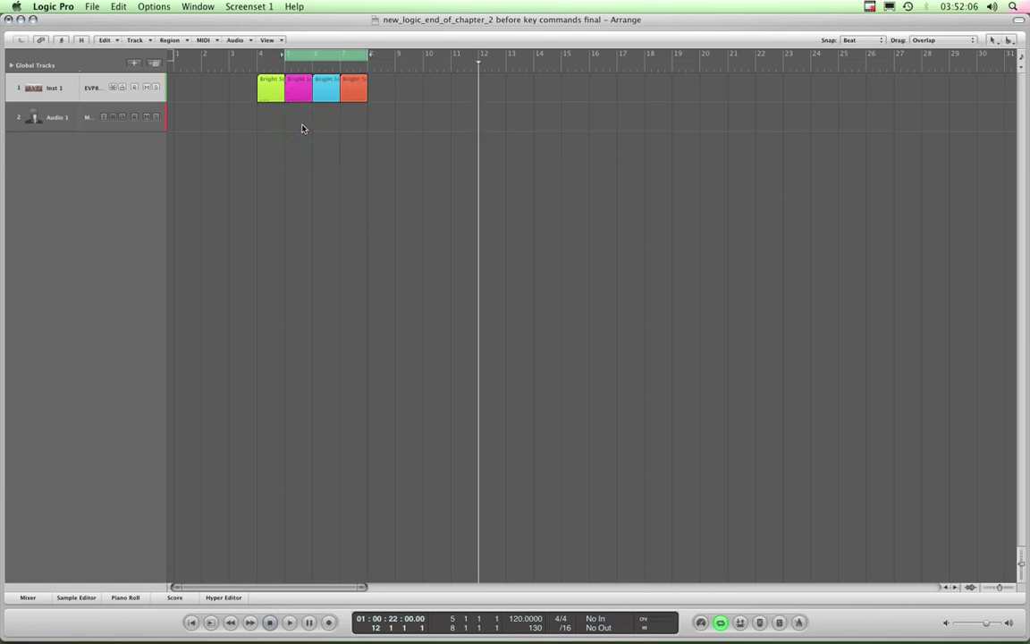
# Show the Key Commands list filtered by 'zoom' and look at the Save as Zoom 2 and 3 rows.
pyautogui.hotkey('alt', 'k')
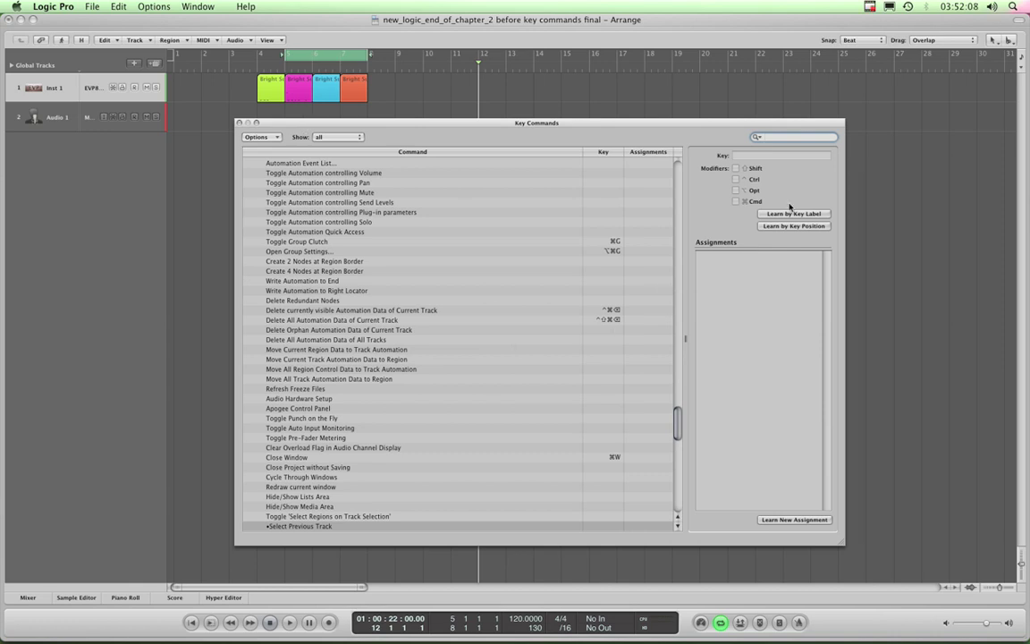
pyautogui.write('zoom')
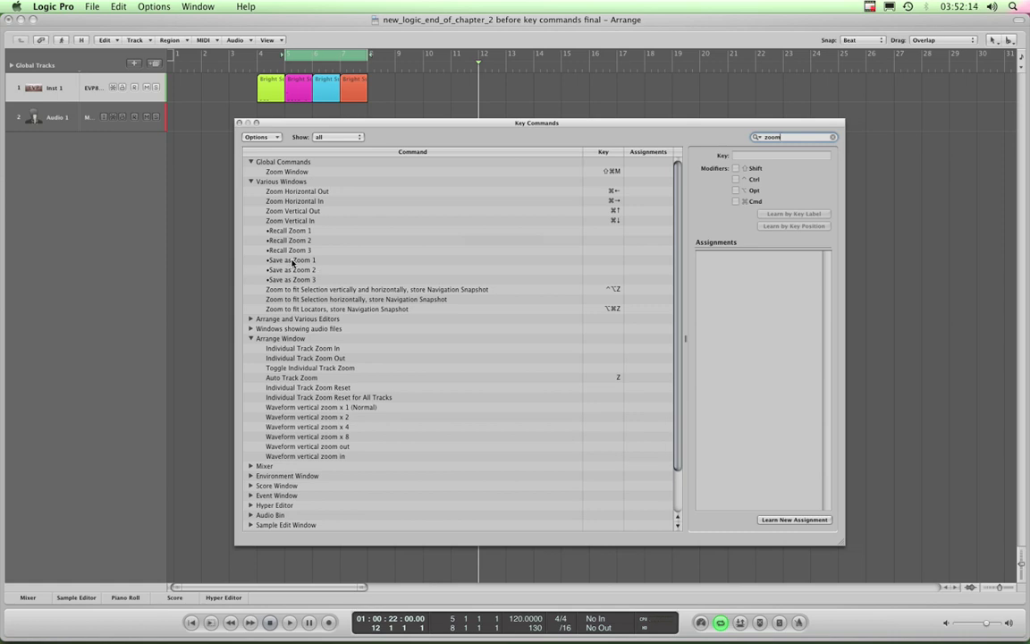
pyautogui.click(295, 266)
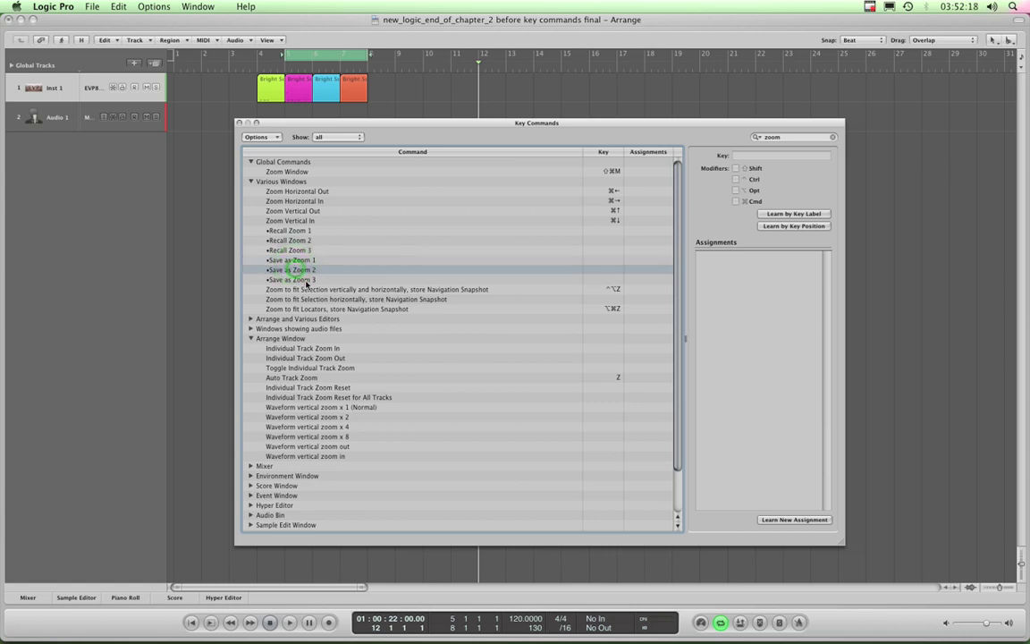
pyautogui.click(307, 279)
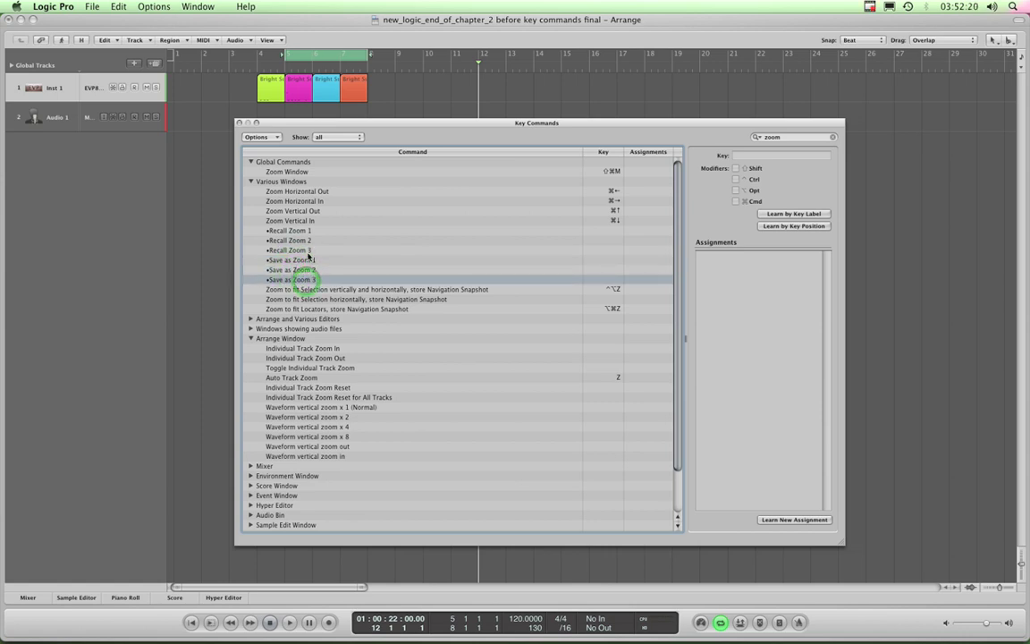
# Review the Recall Zoom 1–3 rows and select Save as Zoom 1.
pyautogui.click(300, 230)
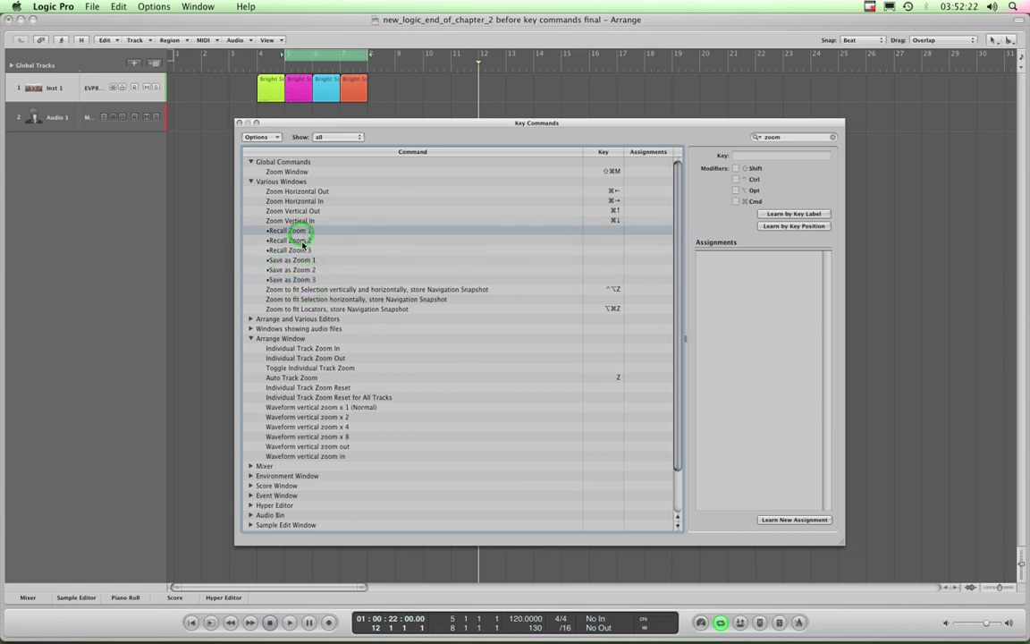
pyautogui.click(300, 241)
pyautogui.click(300, 251)
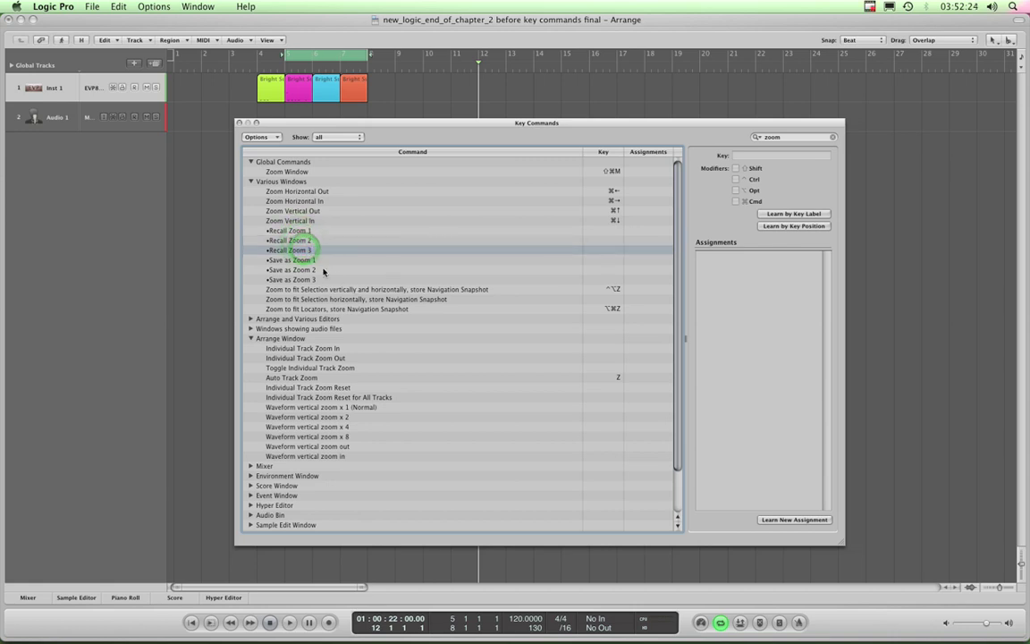
pyautogui.click(310, 260)
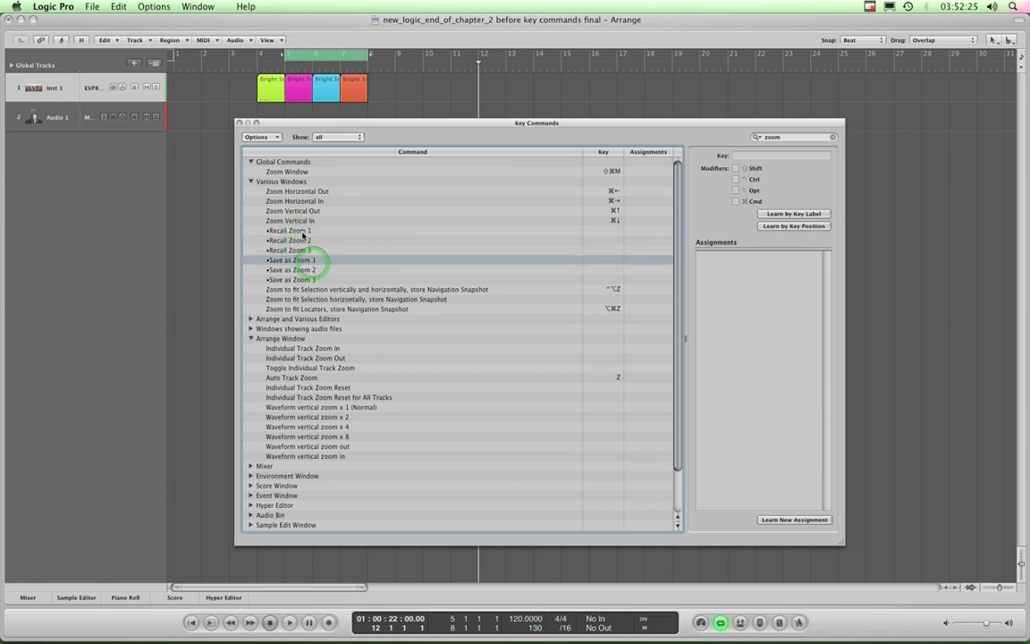
pyautogui.click(295, 230)
pyautogui.click(306, 260)
# Give Save as Zoom 1 the Option-1 shortcut using Learn by Key Label.
pyautogui.click(287, 259)
pyautogui.click(810, 212)
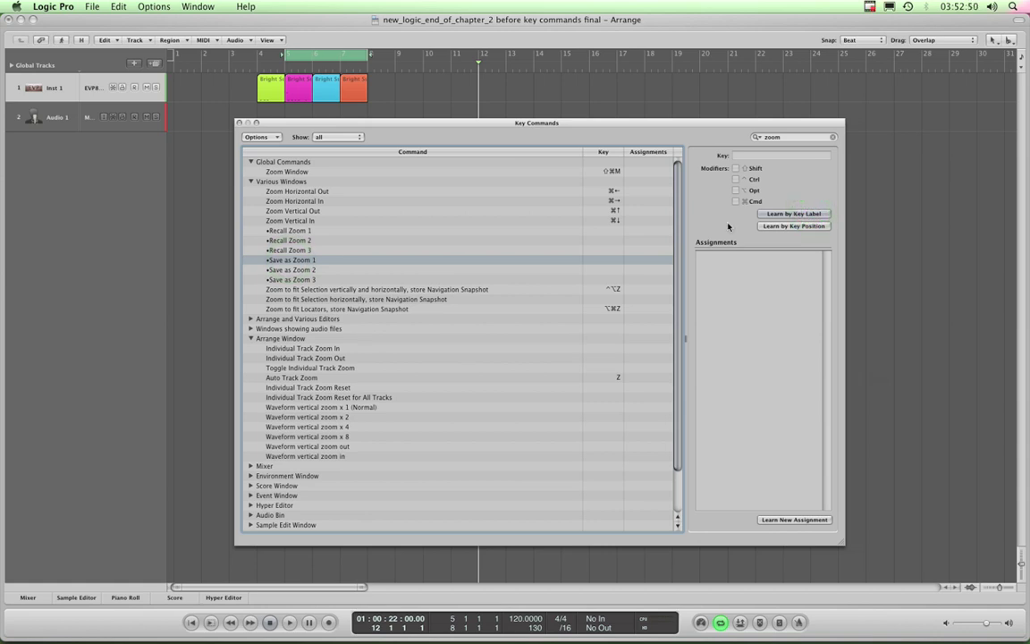
pyautogui.hotkey('alt', '1')
# Assign Command-1 to Recall Zoom 1, replacing its old Open Arrange Window assignment.
pyautogui.click(305, 234)
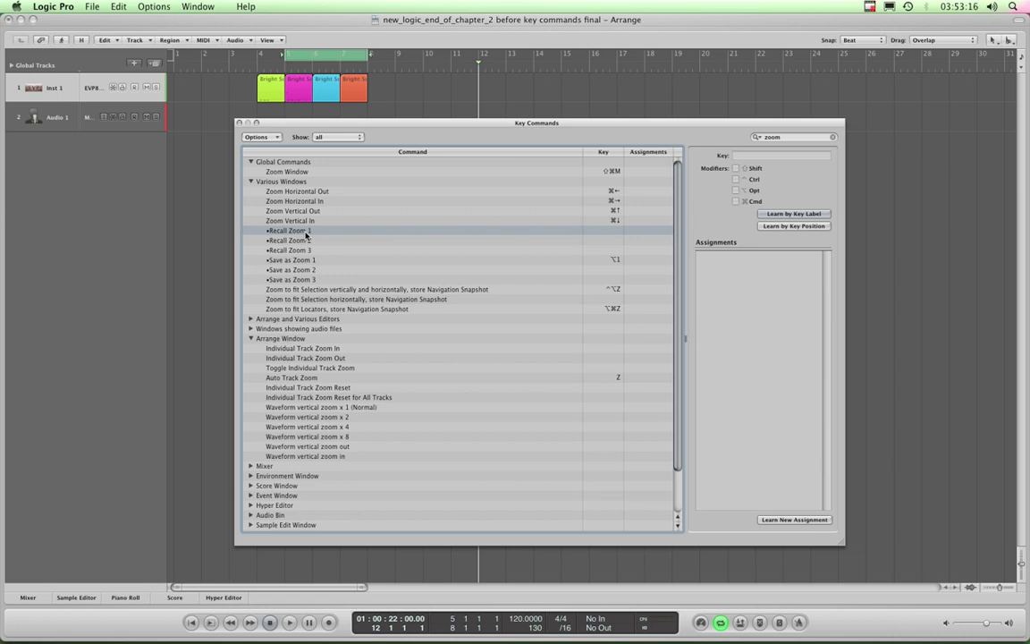
pyautogui.click(305, 233)
pyautogui.press('super+1')
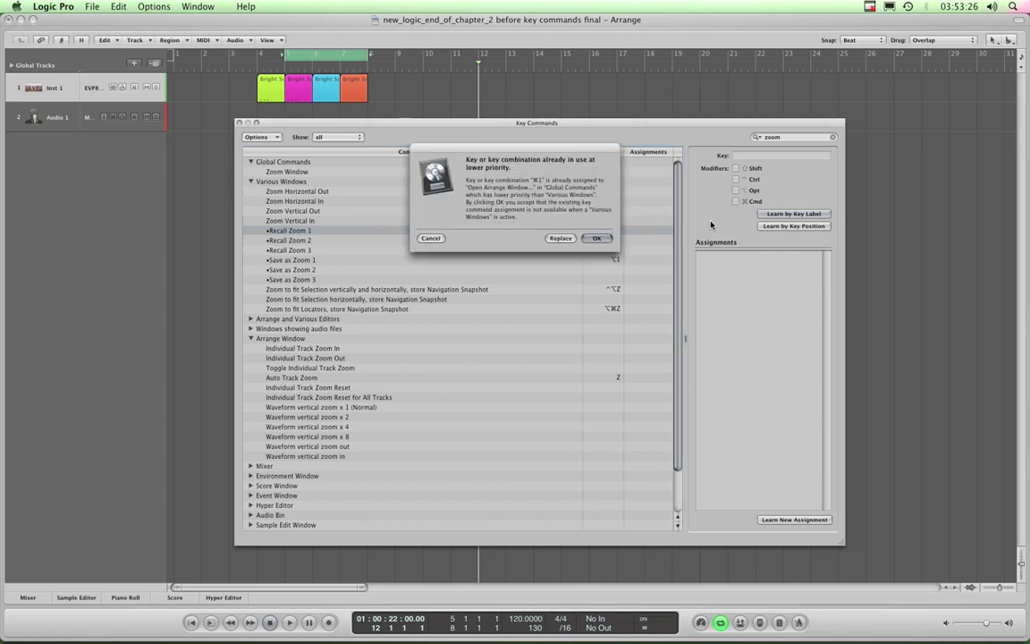
pyautogui.moveTo(522, 148); pyautogui.dragTo(511, 189)
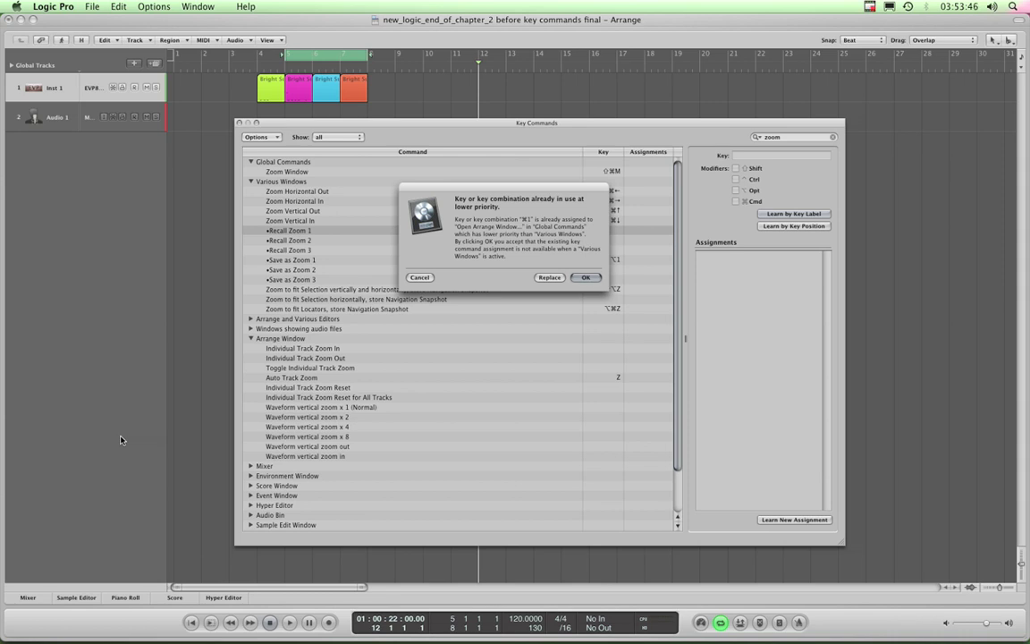
pyautogui.click(133, 598)
pyautogui.click(549, 278)
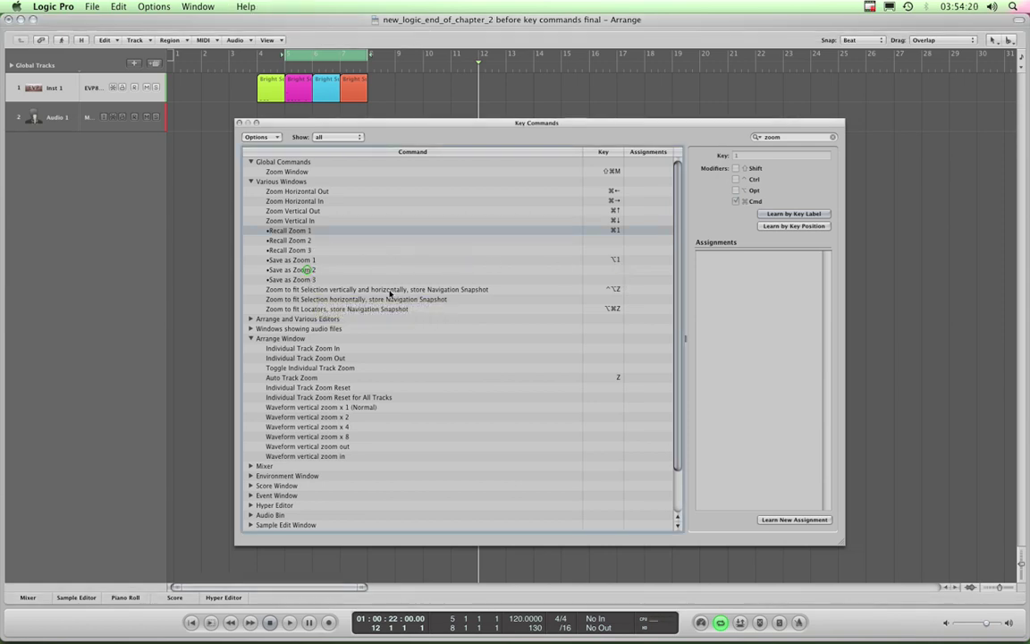
# Assign Option-2 to Save as Zoom 2 and Command-2 to Recall Zoom 2, replacing the old assignment.
pyautogui.click(316, 270)
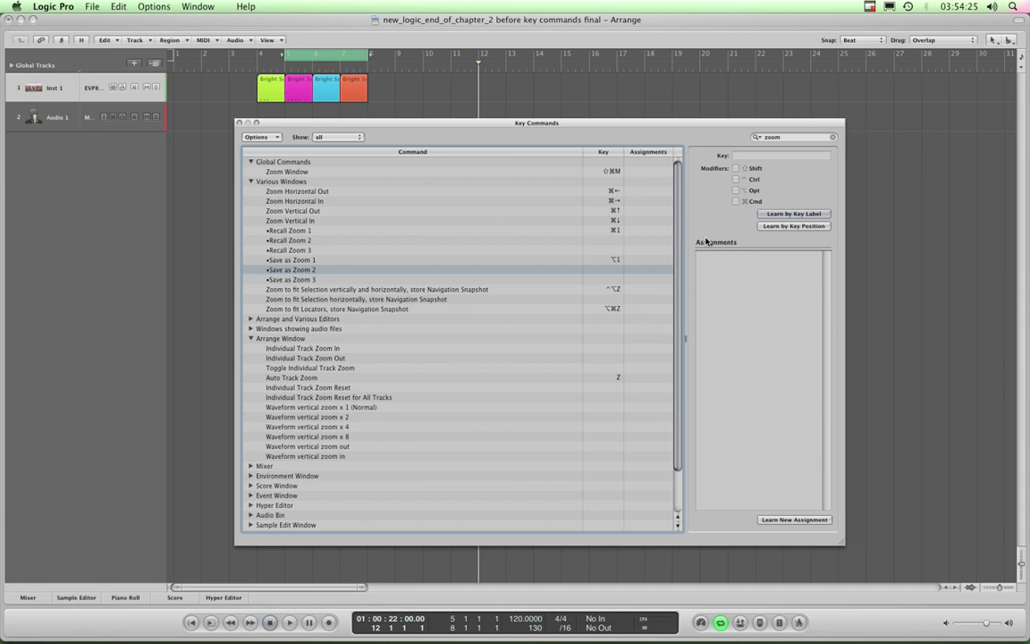
pyautogui.hotkey('alt', '2')
pyautogui.click(300, 242)
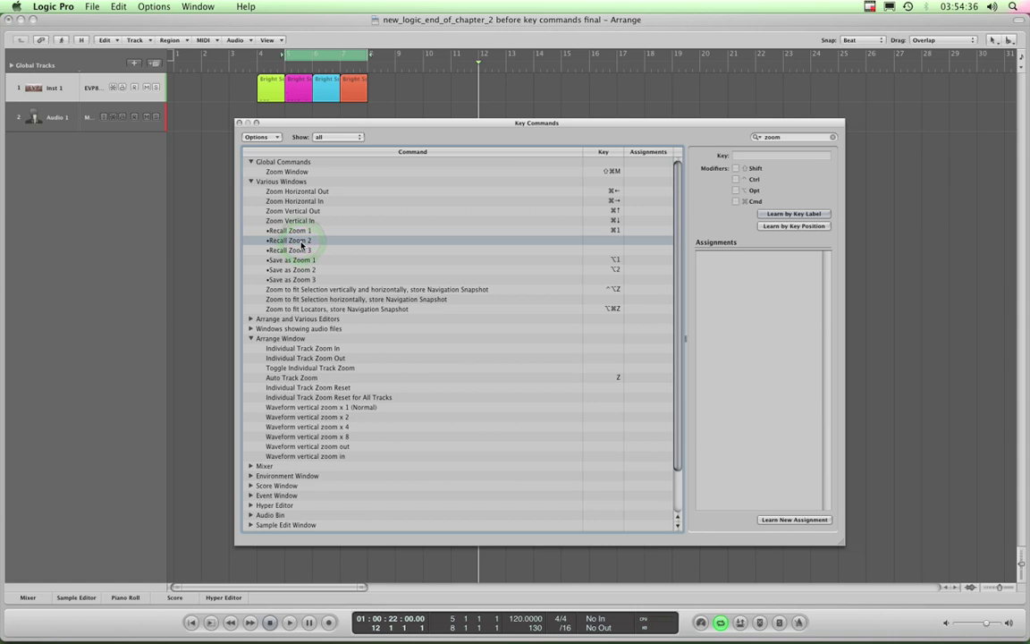
pyautogui.press('super+2')
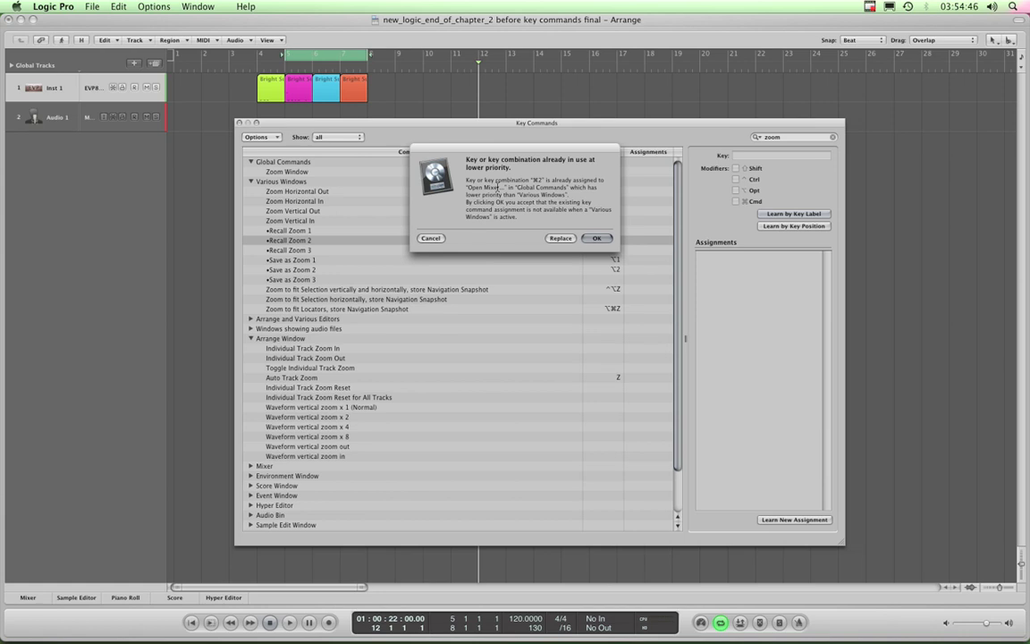
pyautogui.click(560, 237)
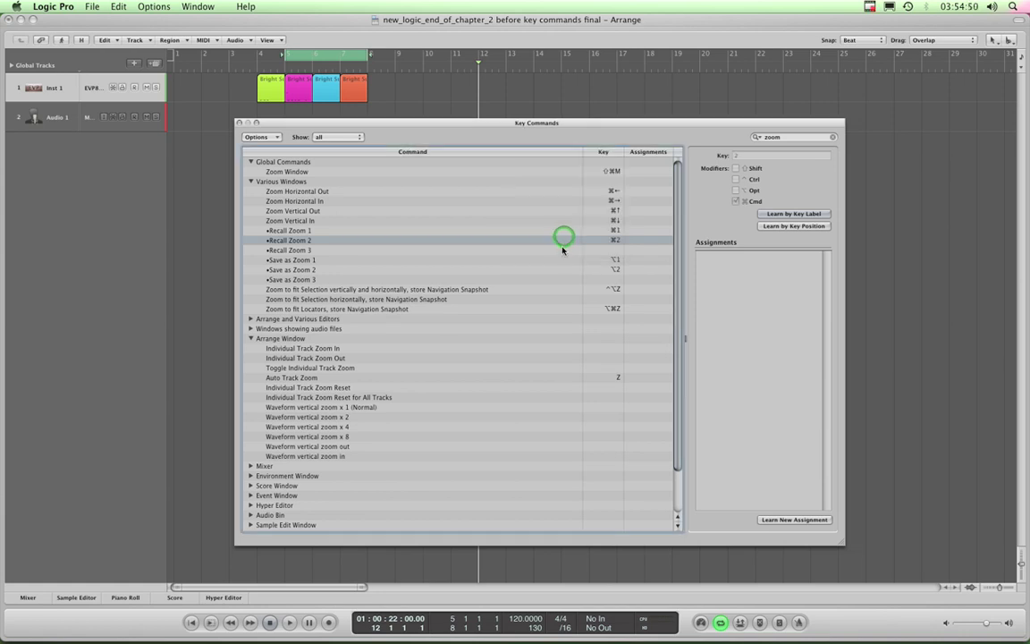
# Review the four Zoom 1 and Zoom 2 shortcuts and close the Key Commands window.
pyautogui.click(300, 260)
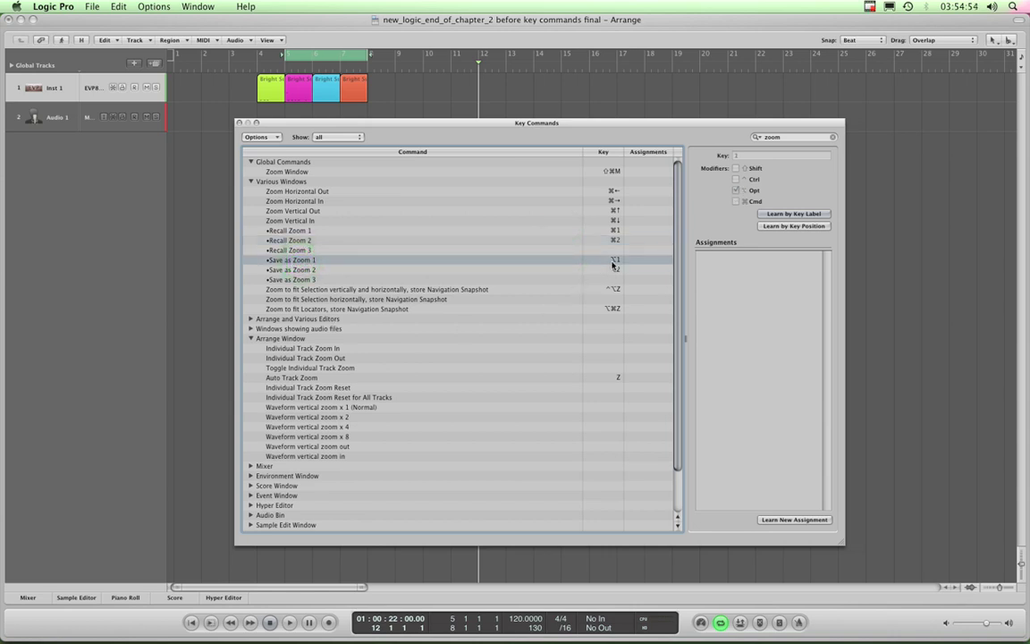
pyautogui.click(292, 230)
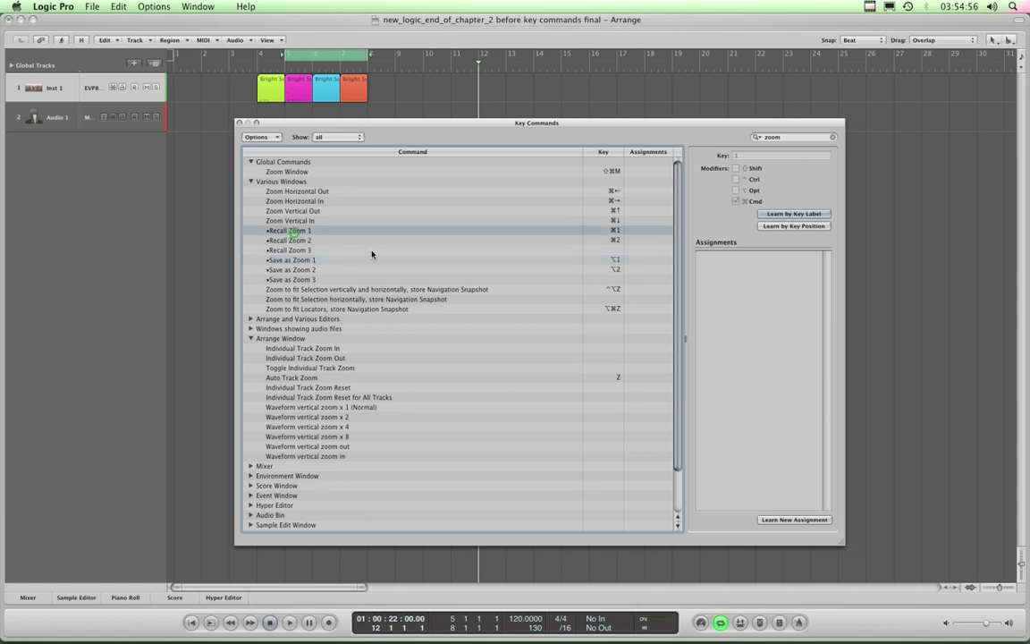
pyautogui.click(304, 269)
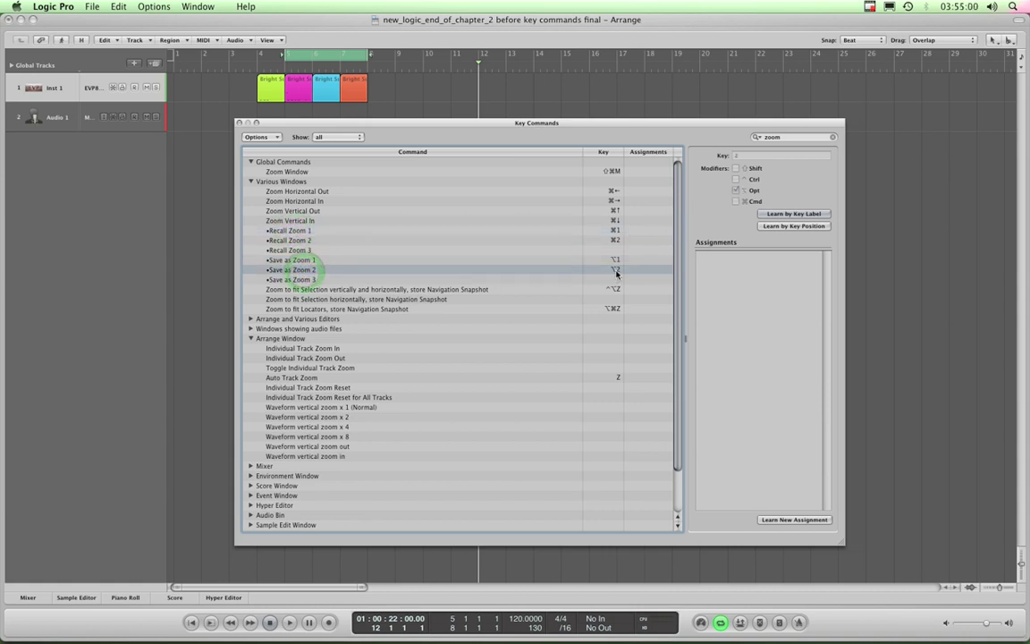
pyautogui.click(288, 239)
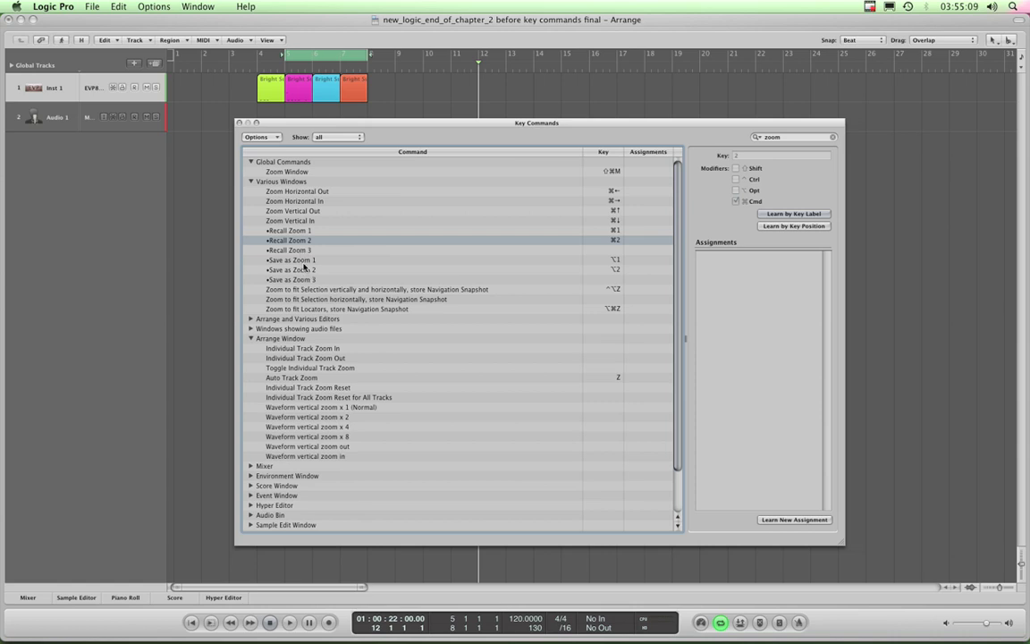
pyautogui.click(793, 213)
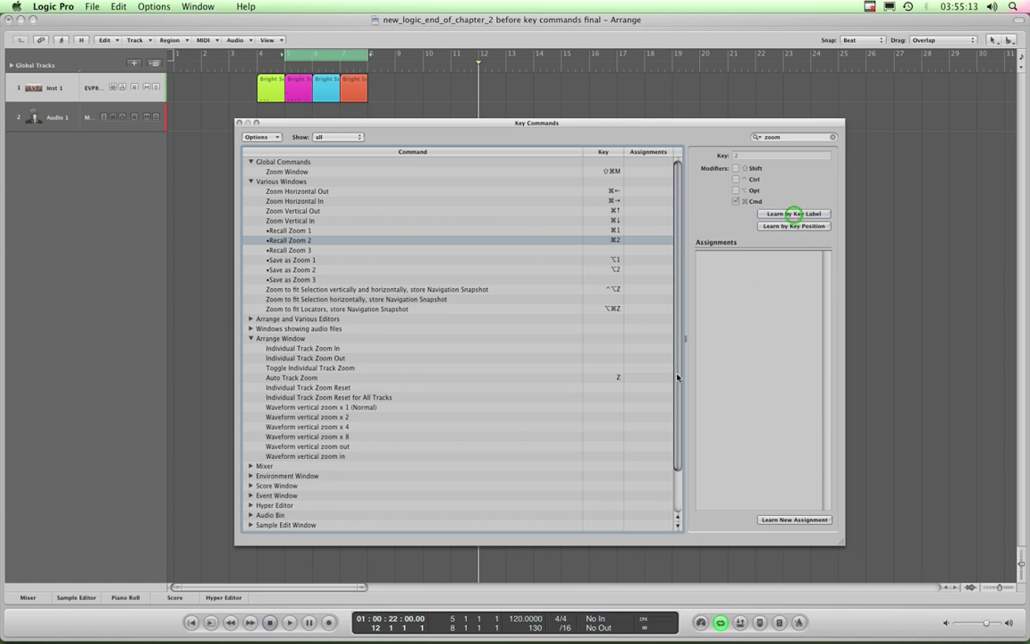
pyautogui.click(239, 123)
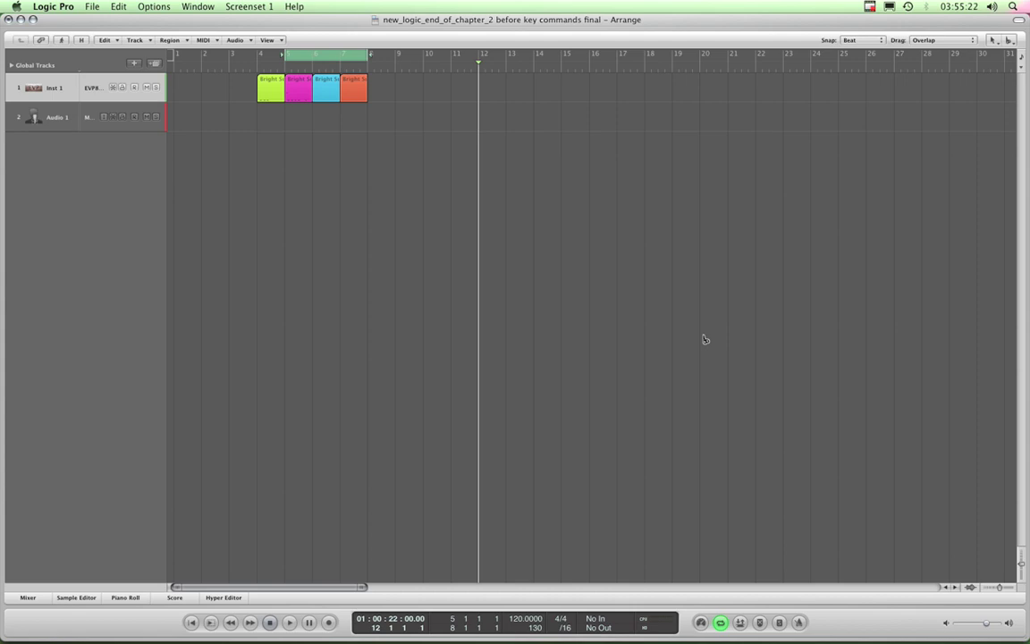
# Shrink the track rows two steps and zoom the timeline out two steps to about 89 bars.
pyautogui.press('super+Up')
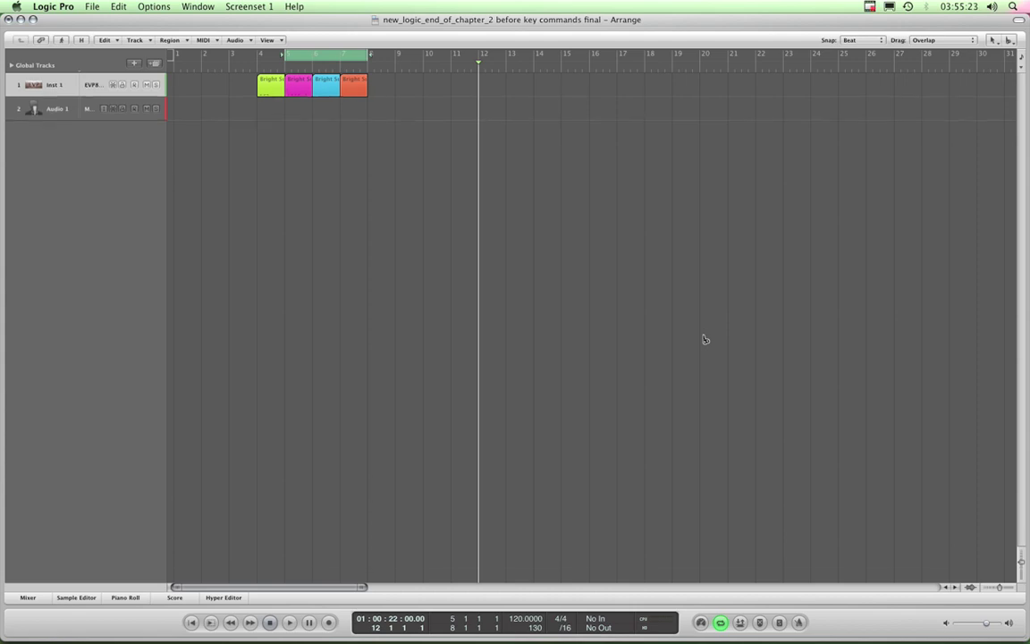
pyautogui.press('super+Up')
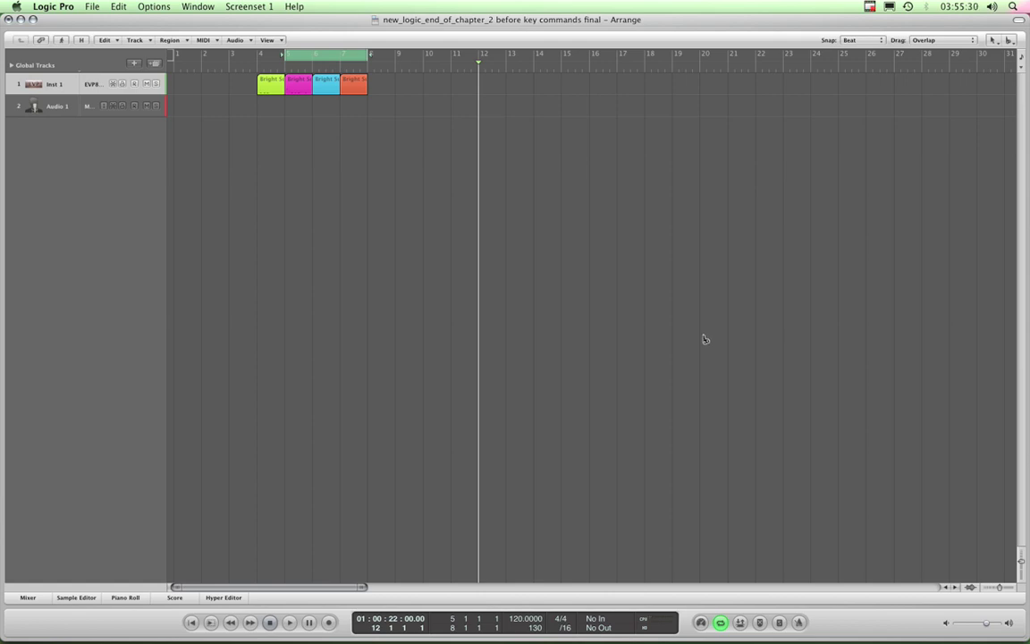
pyautogui.press('super+Left')
pyautogui.press('super+Left')
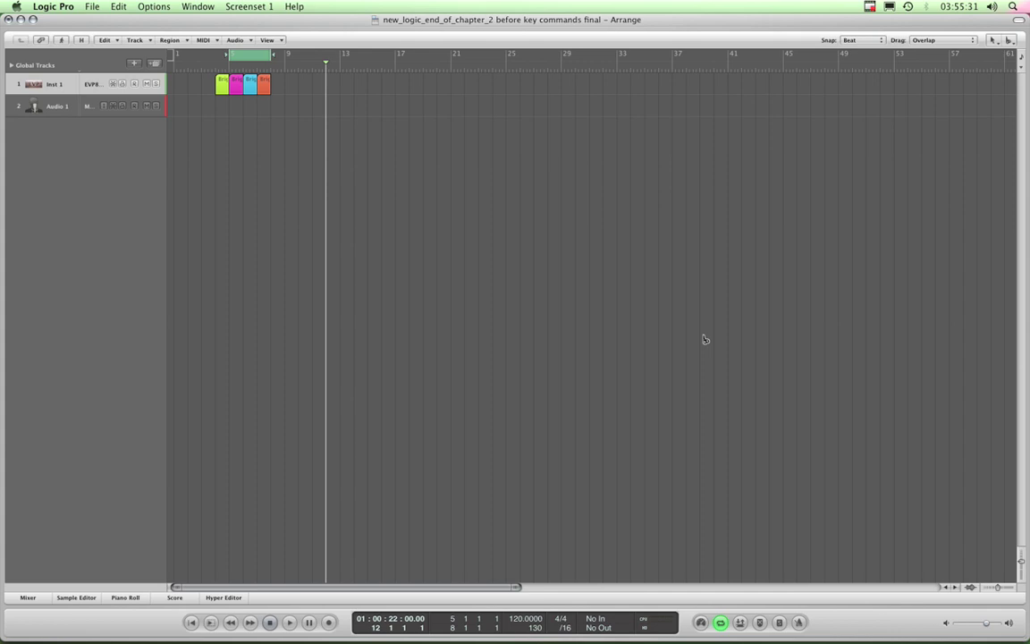
pyautogui.press('super+Left')
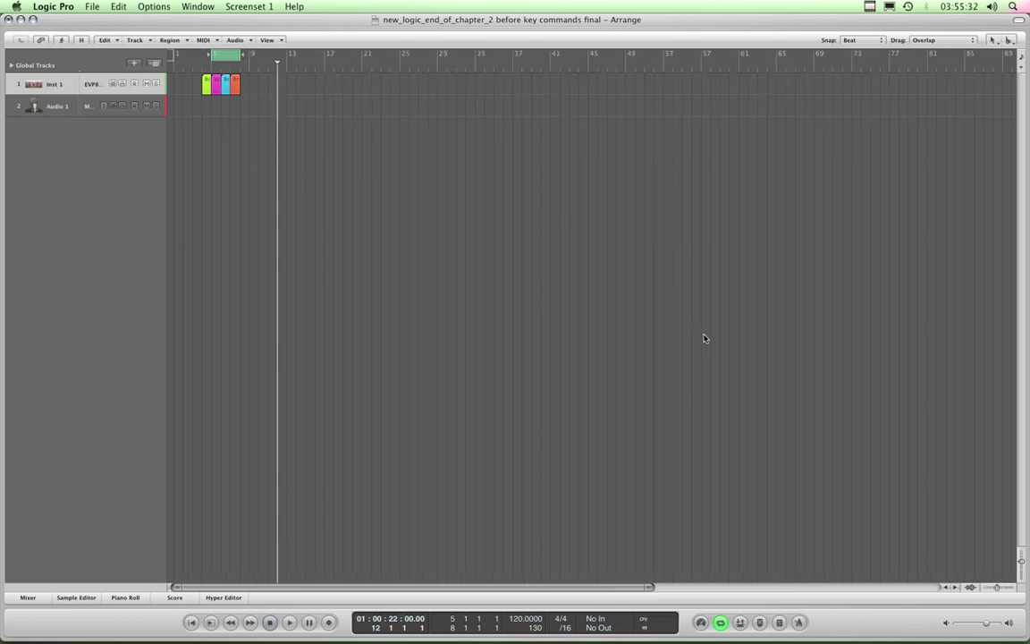
pyautogui.click(224, 586)
# Zoom the timeline in with taller rows, return to bar 1, and settle on bars 1–31.
pyautogui.press('super+Right')
pyautogui.press('super+Right')
pyautogui.press('super+Right')
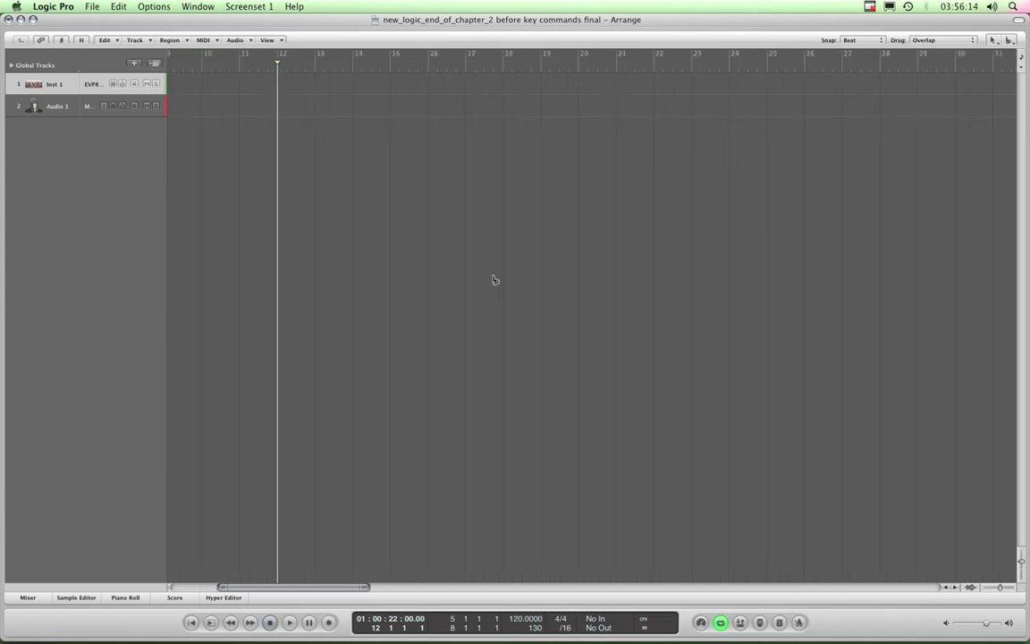
pyautogui.press('super+Right')
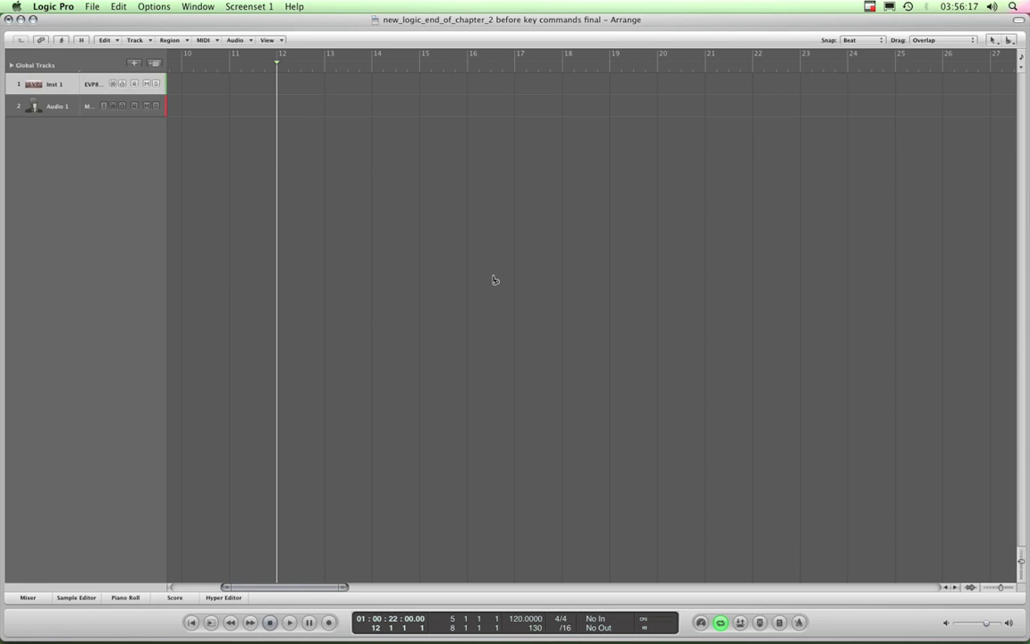
pyautogui.press('super+Down')
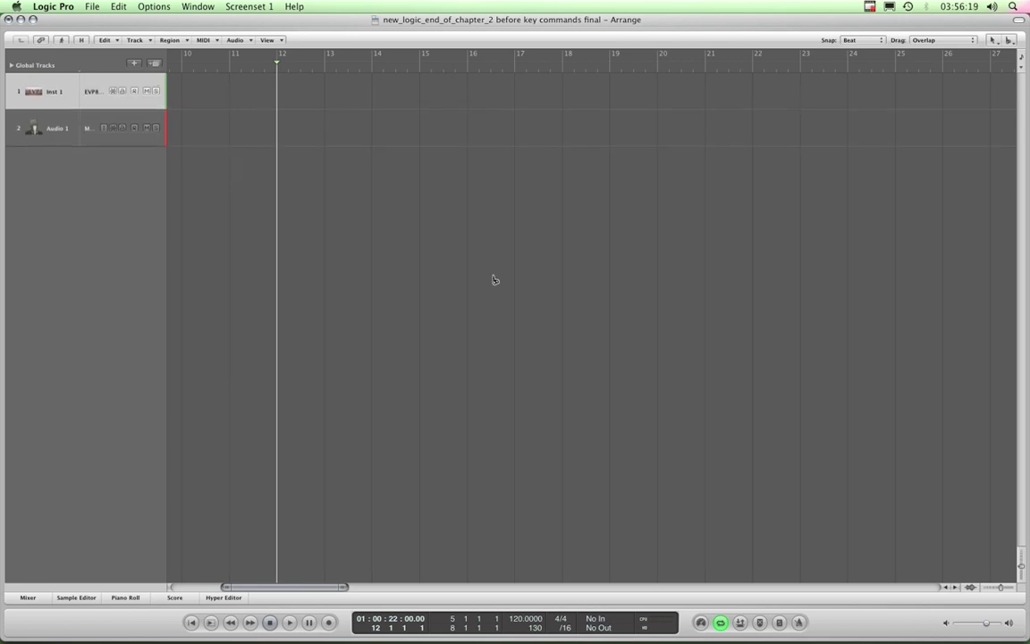
pyautogui.click(195, 586)
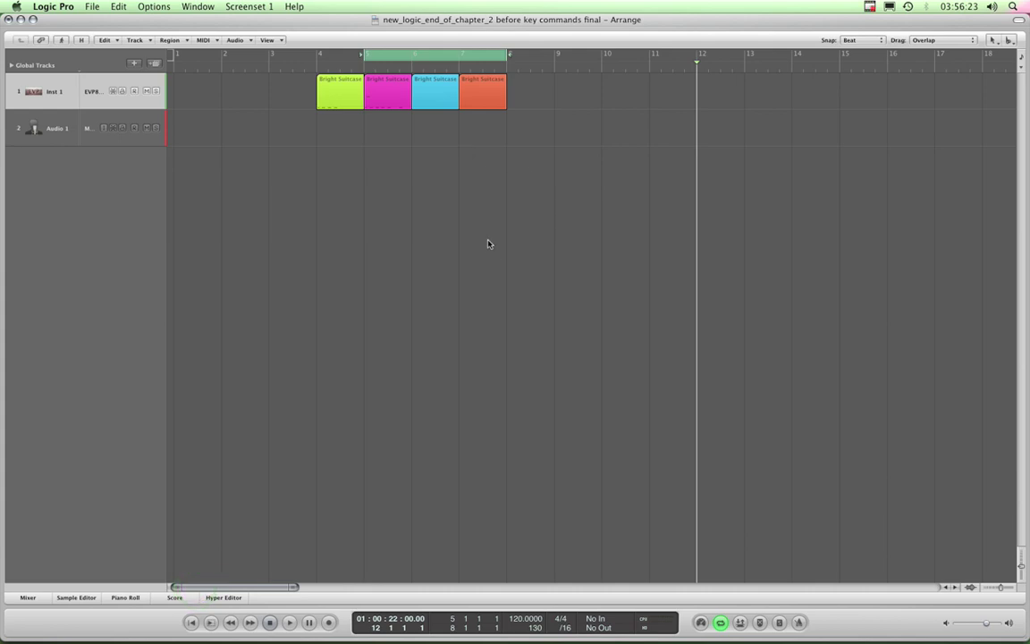
pyautogui.hotkey('ctrl', 'Left')
pyautogui.hotkey('ctrl', 'Left')
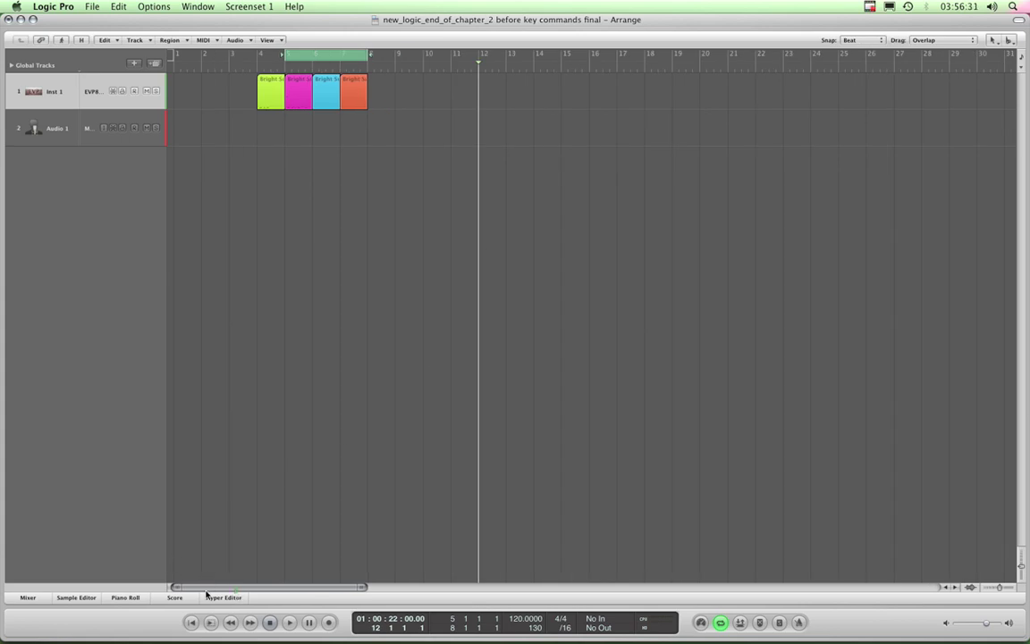
pyautogui.click(235, 590)
# Recall the far-out zoom, then the close zoom, and scroll back to bar 1.
pyautogui.hotkey('ctrl', 'Left')
pyautogui.hotkey('ctrl', 'Left')
pyautogui.hotkey('ctrl', 'Up')
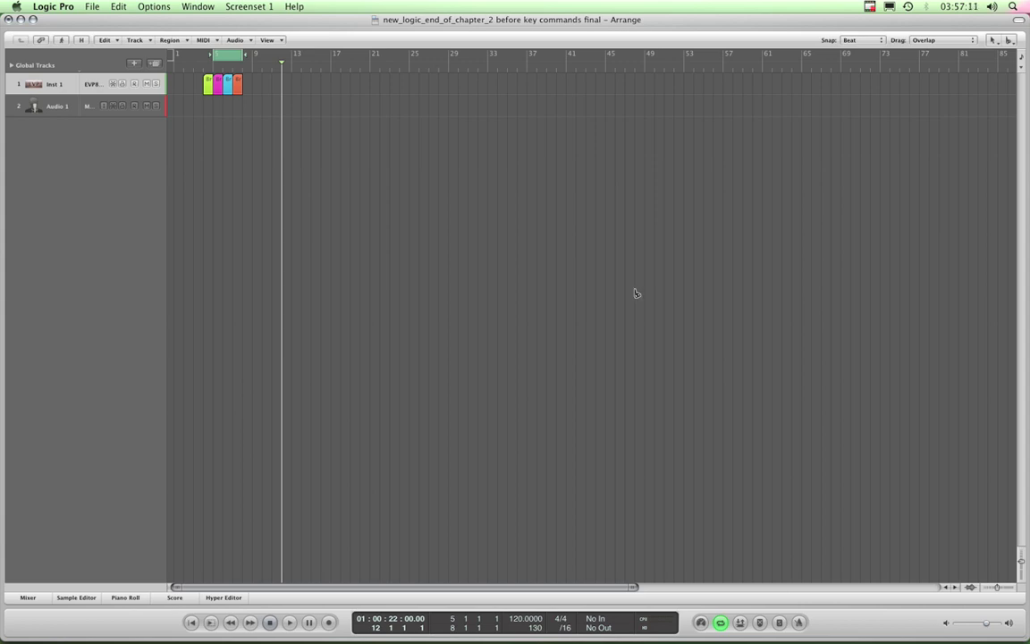
pyautogui.press('super+Right')
pyautogui.press('super+Down')
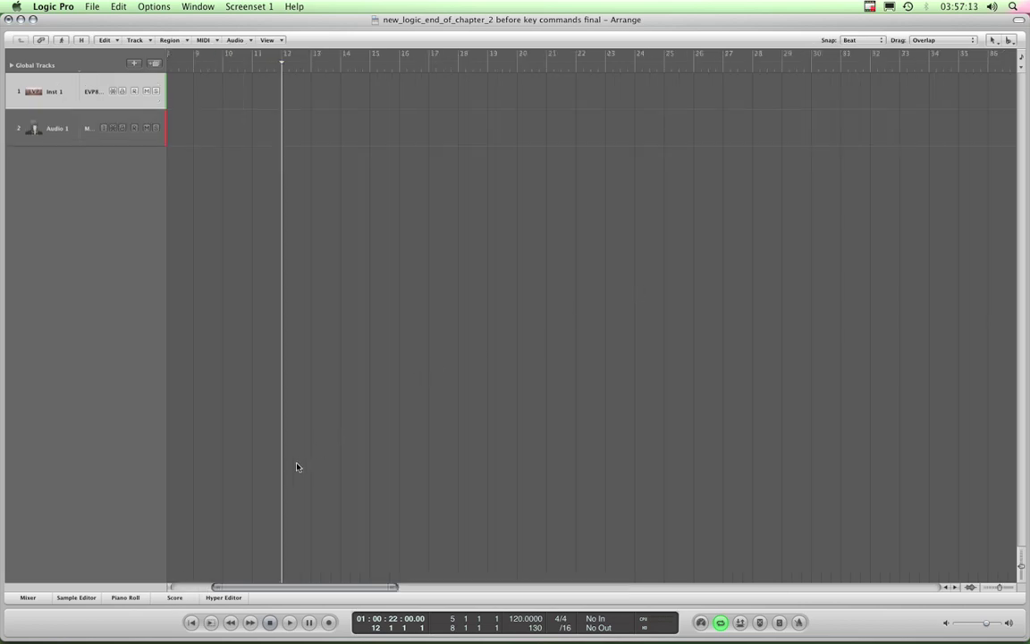
pyautogui.click(178, 587)
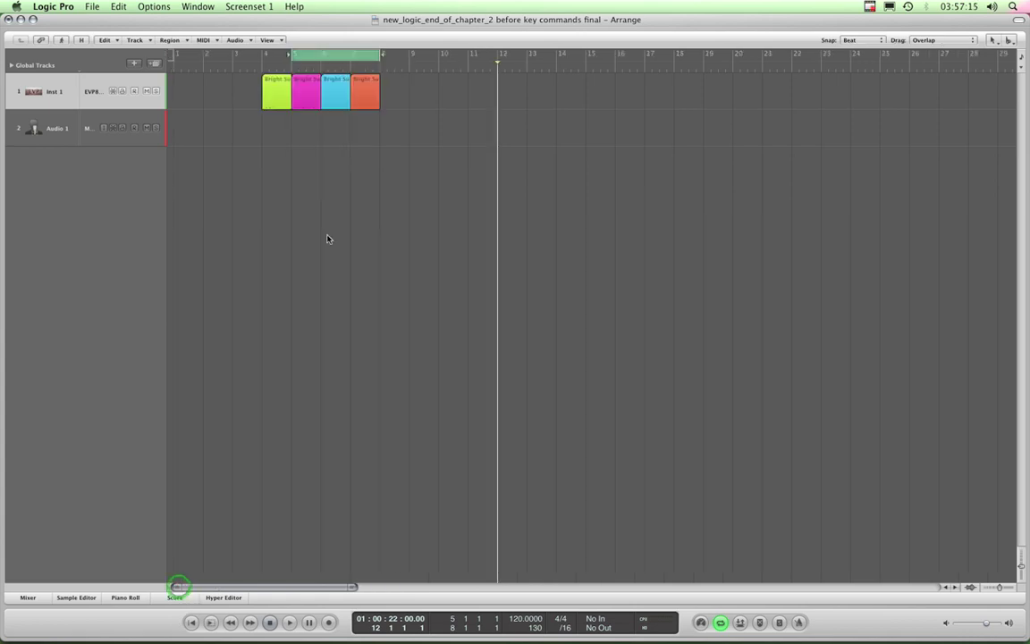
# Drag the four Bright Suitcase regions to bars 26–30 and set the locators around them.
pyautogui.click(323, 69)
pyautogui.click(384, 187)
pyautogui.moveTo(396, 99); pyautogui.dragTo(313, 115)
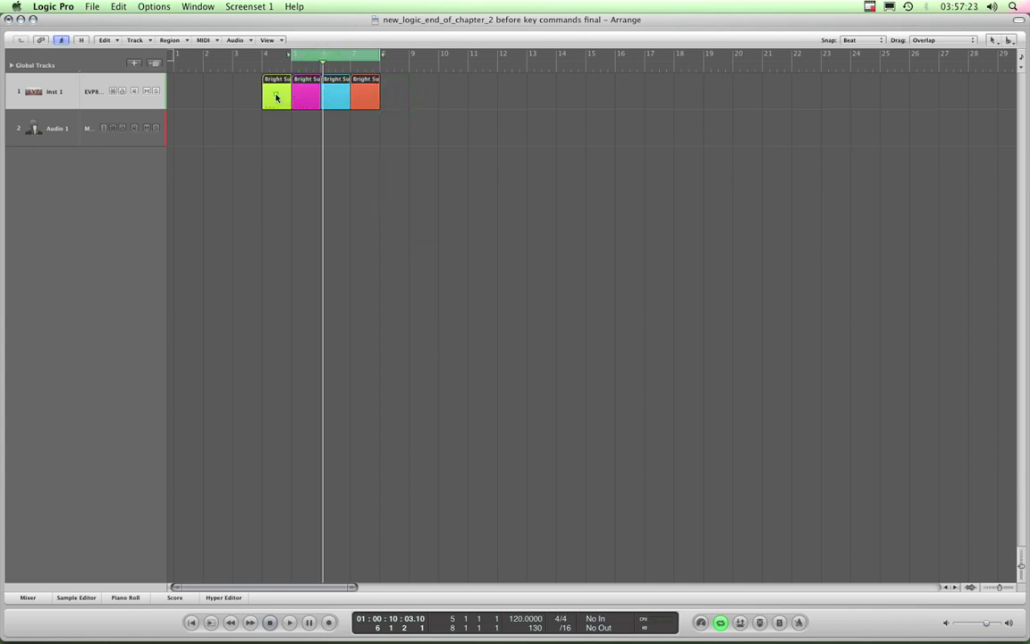
pyautogui.moveTo(276, 99); pyautogui.dragTo(751, 64)
pyautogui.click(593, 179)
pyautogui.click(888, 94)
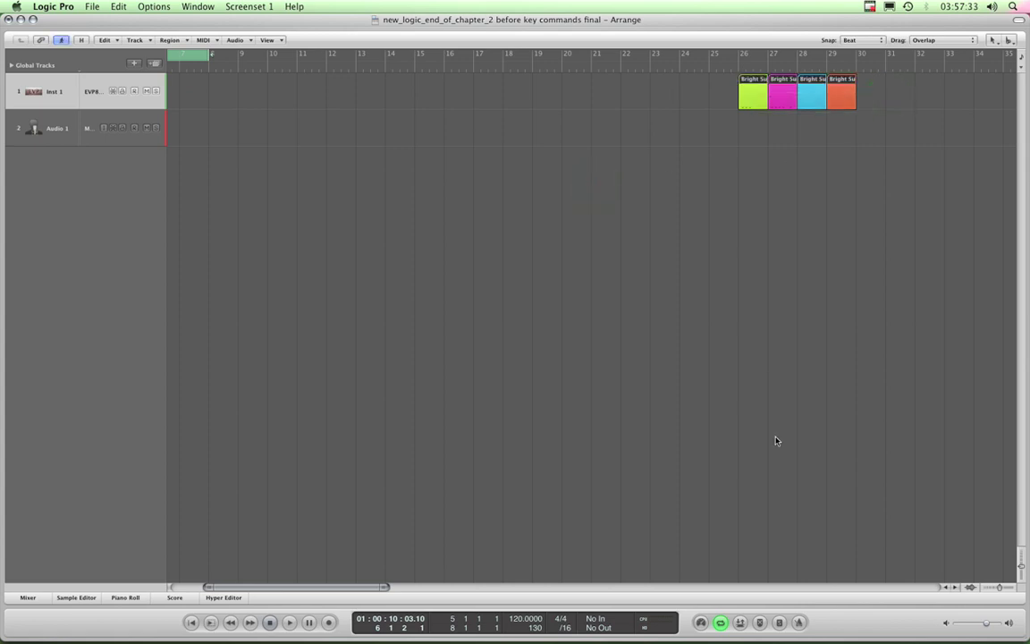
pyautogui.press('u')
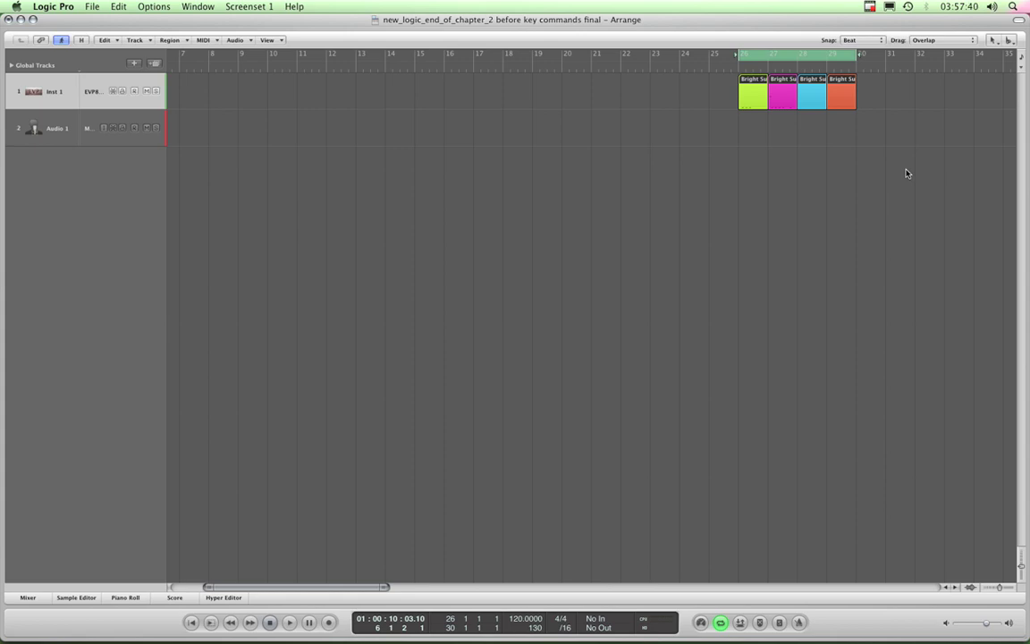
# Fit the regions in view, place the playhead at bar 28, and recall the wide zoom past bar 100.
pyautogui.press('z')
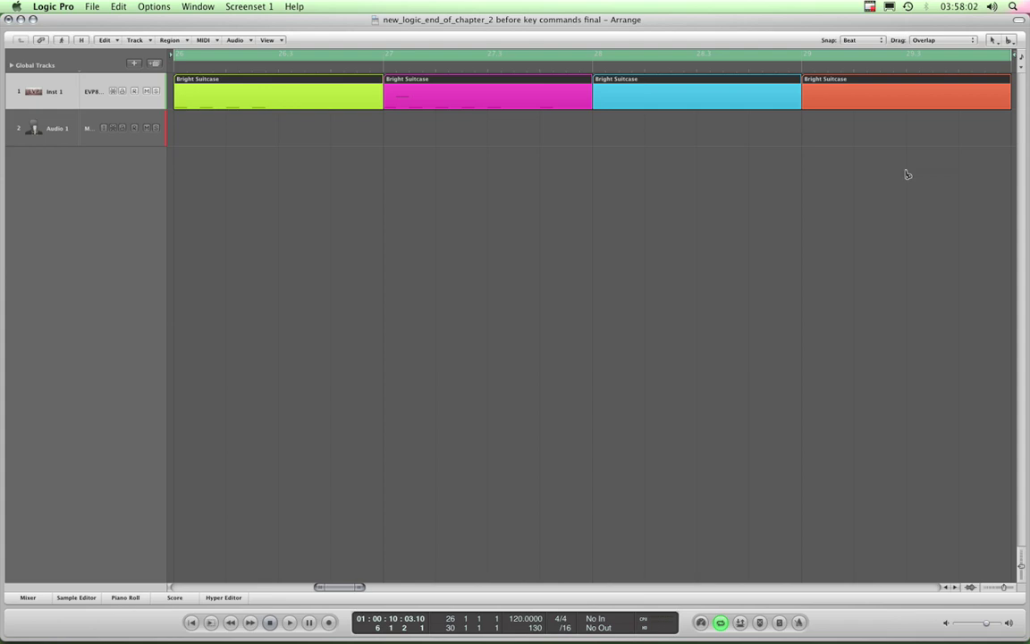
pyautogui.press('z')
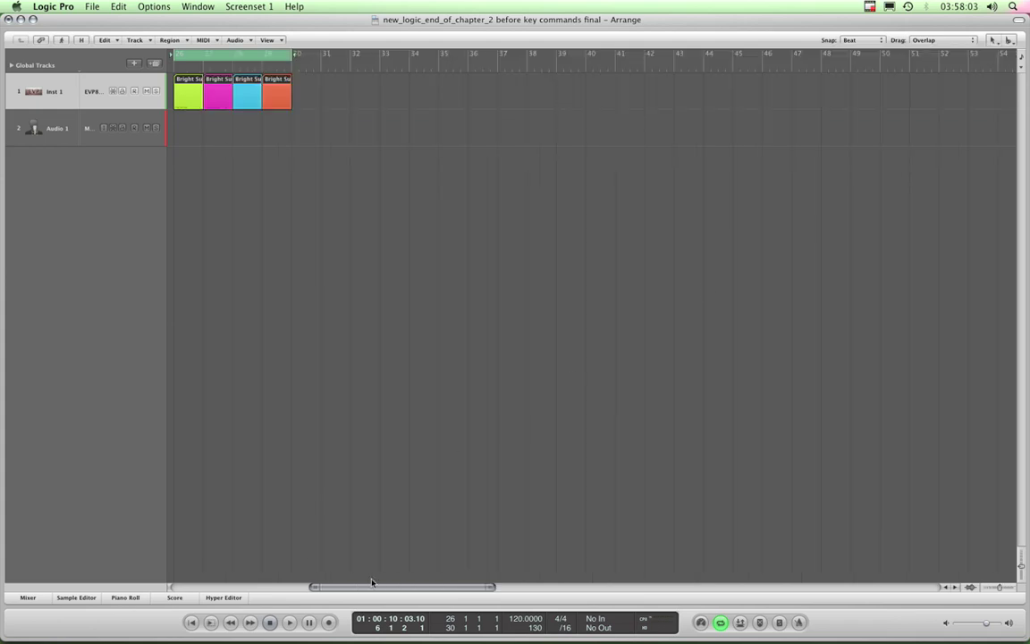
pyautogui.moveTo(372, 586); pyautogui.dragTo(332, 583)
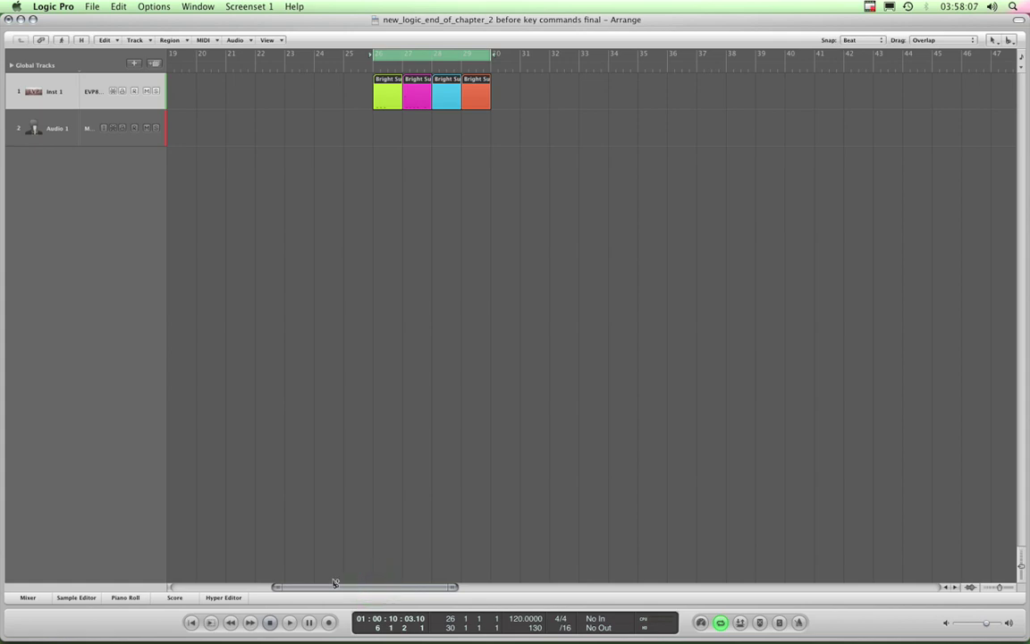
pyautogui.press('z')
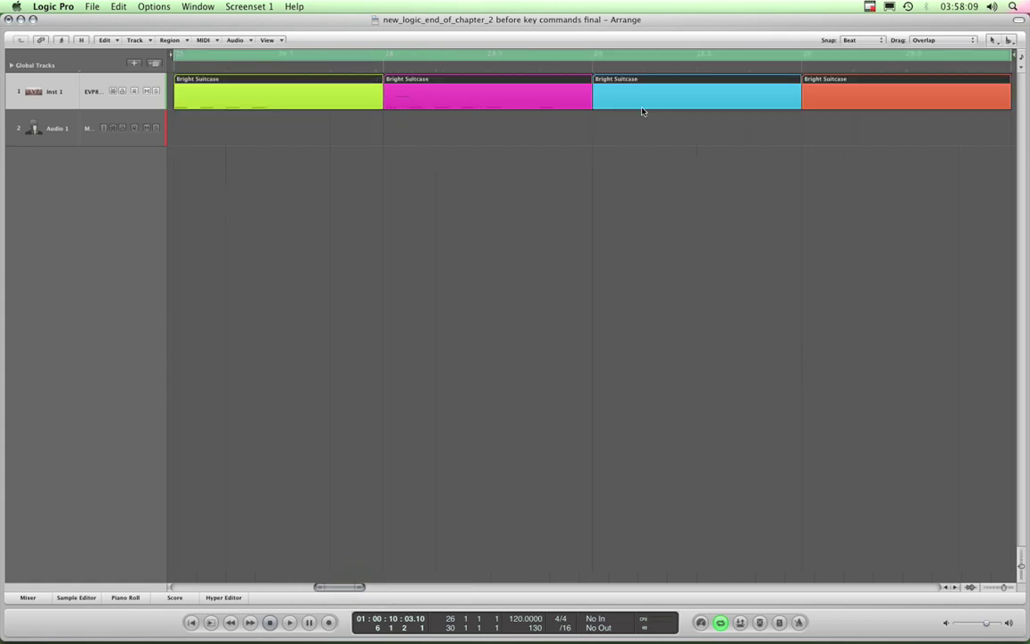
pyautogui.click(592, 66)
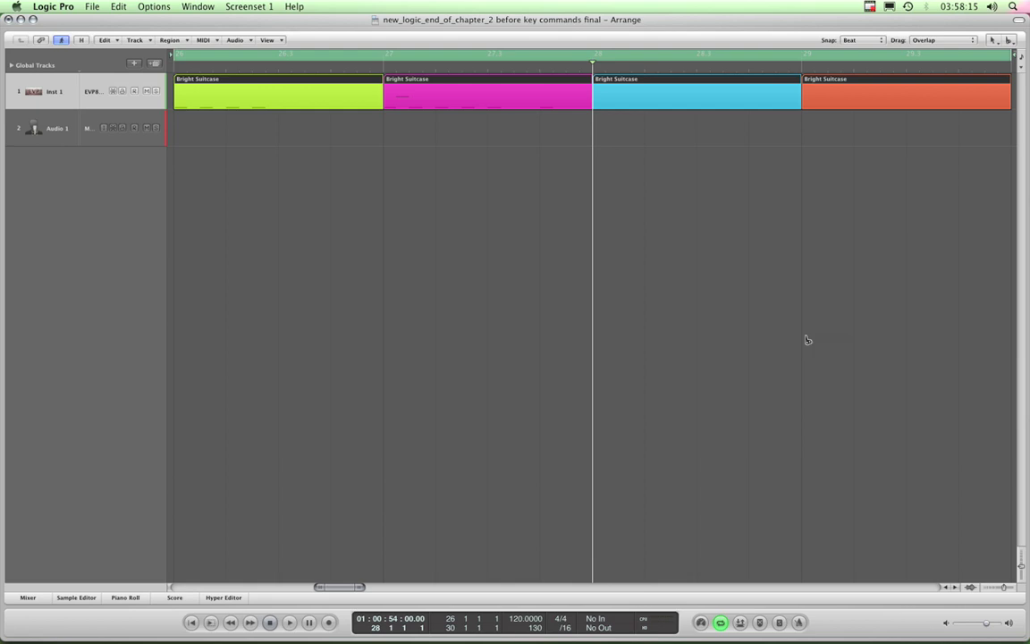
pyautogui.hotkey('ctrl', 'Left')
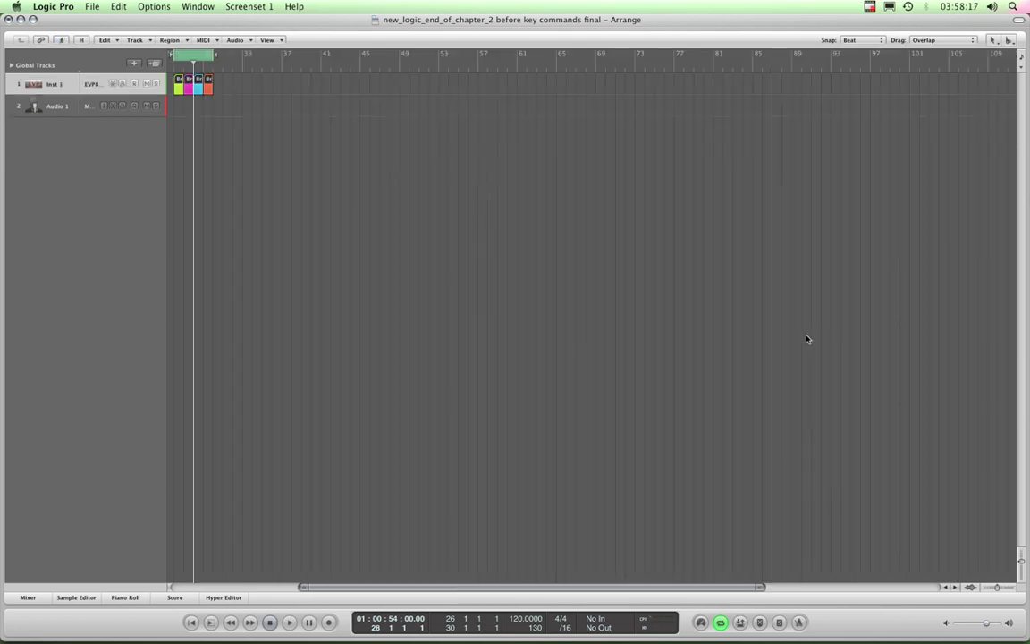
# Zoom in on the four Bright Suitcase regions and make the track rows taller.
pyautogui.click(374, 588)
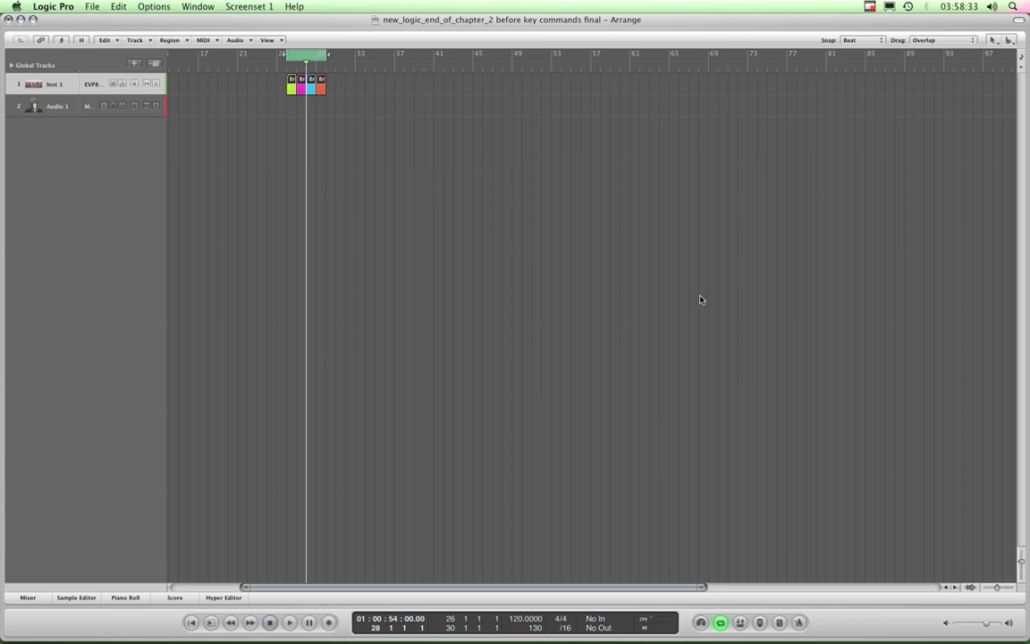
pyautogui.press('z')
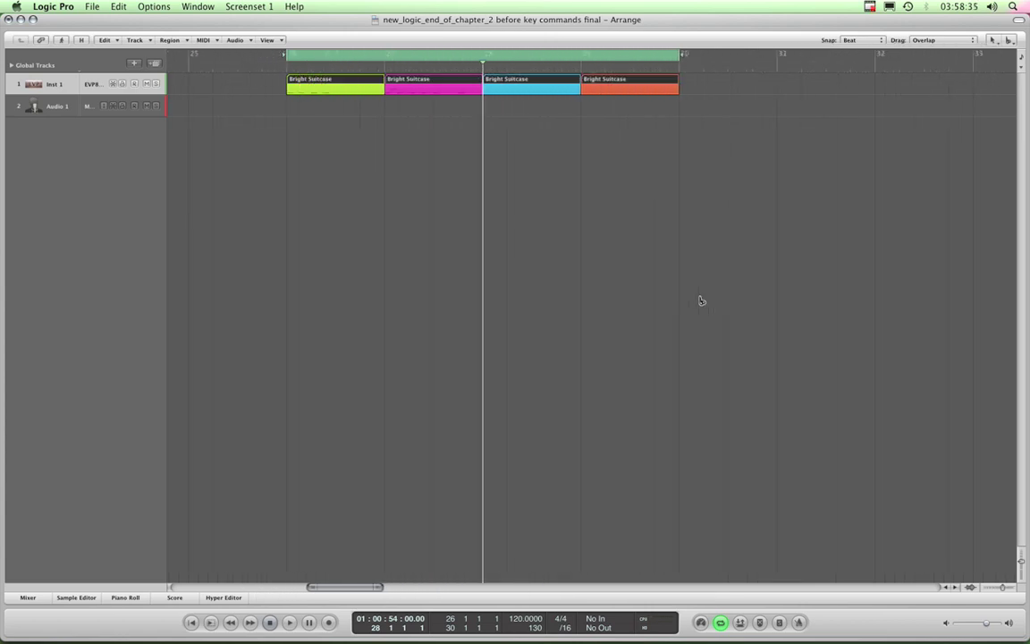
pyautogui.hotkey('ctrl', 'Down')
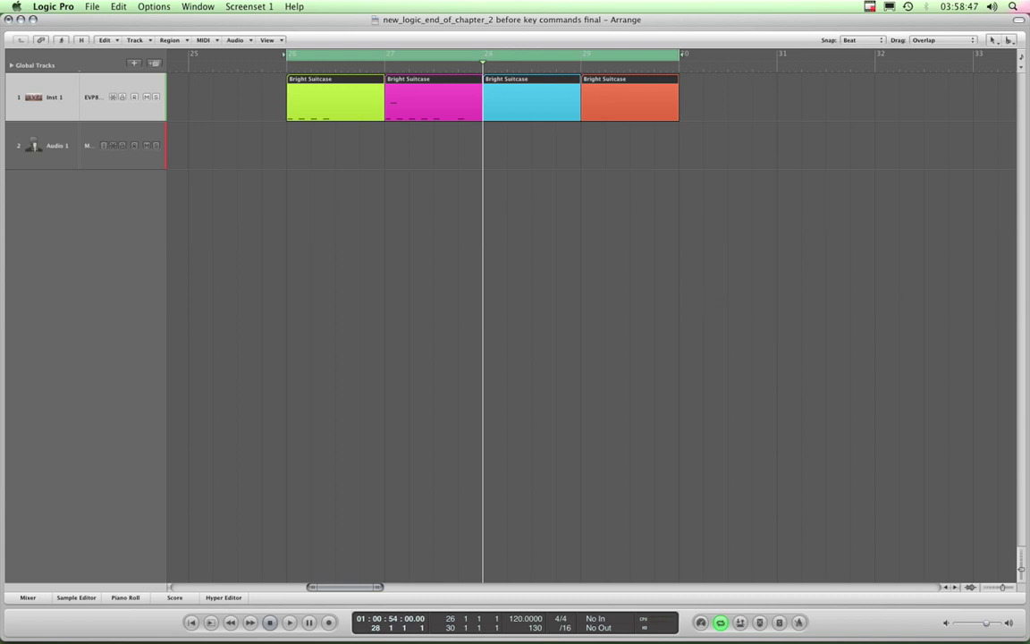
# Zoom the arrangement back out, then recall the close zoom on bars 26–30.
pyautogui.click(1014, 591)
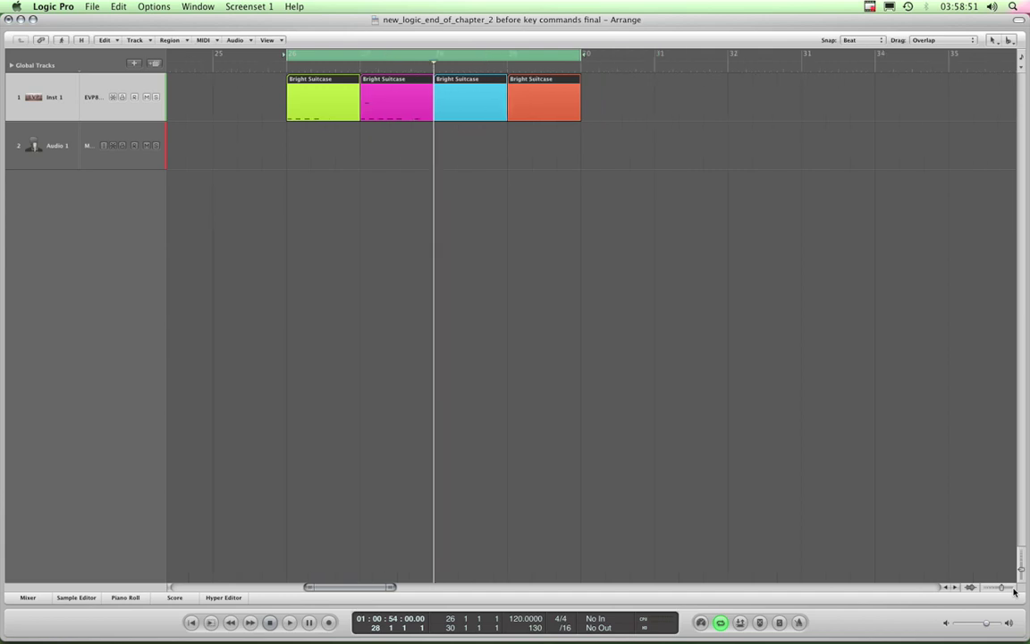
pyautogui.hotkey('ctrl', 'Up')
pyautogui.hotkey('ctrl', 'Left')
pyautogui.hotkey('ctrl', 'Left')
pyautogui.hotkey('ctrl', 'Up')
pyautogui.hotkey('ctrl', 'Up')
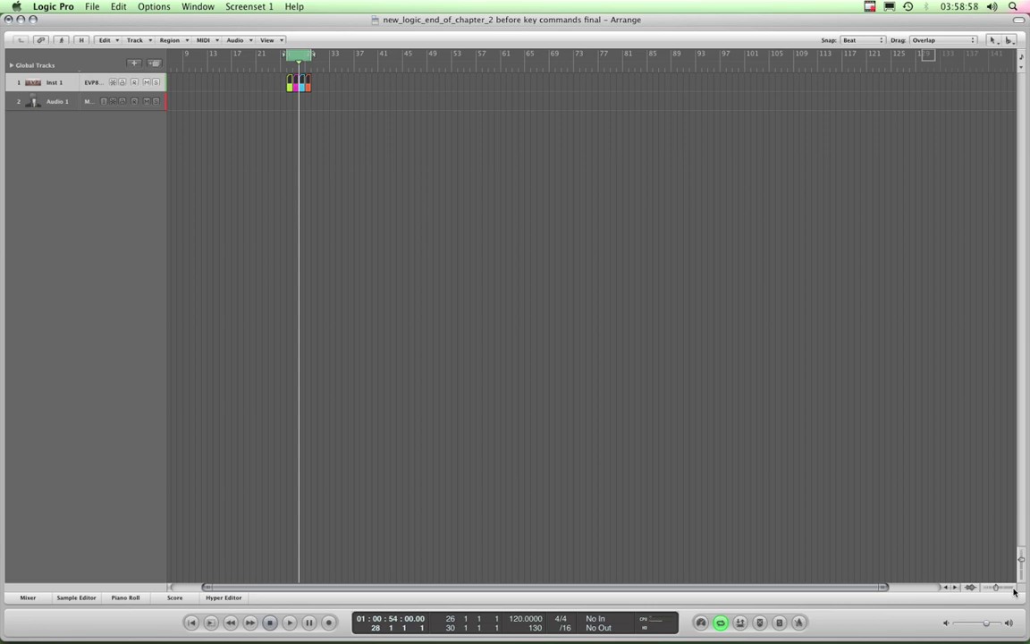
pyautogui.press('z')
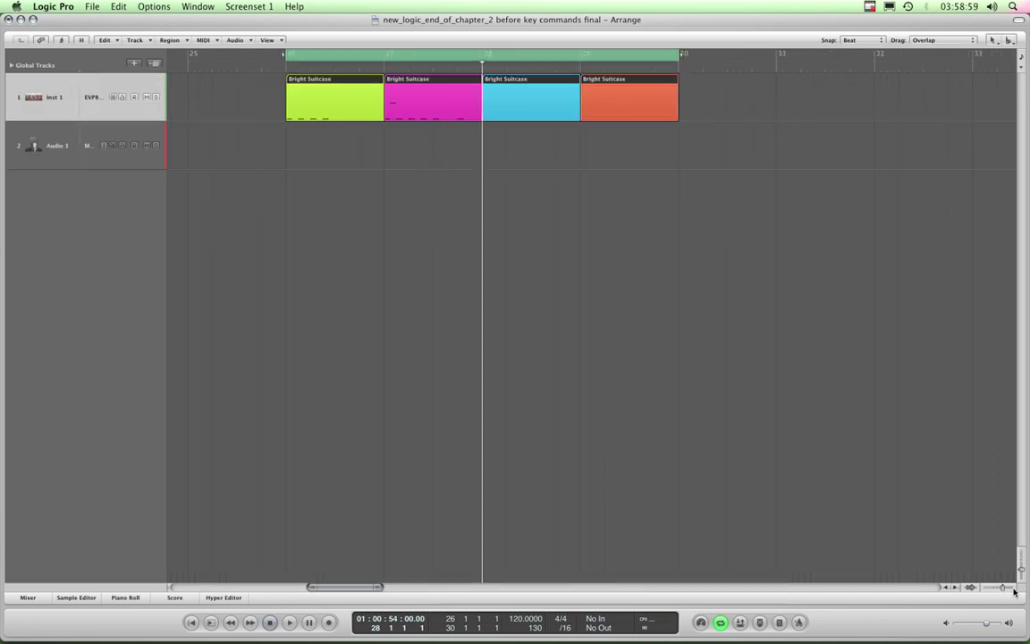